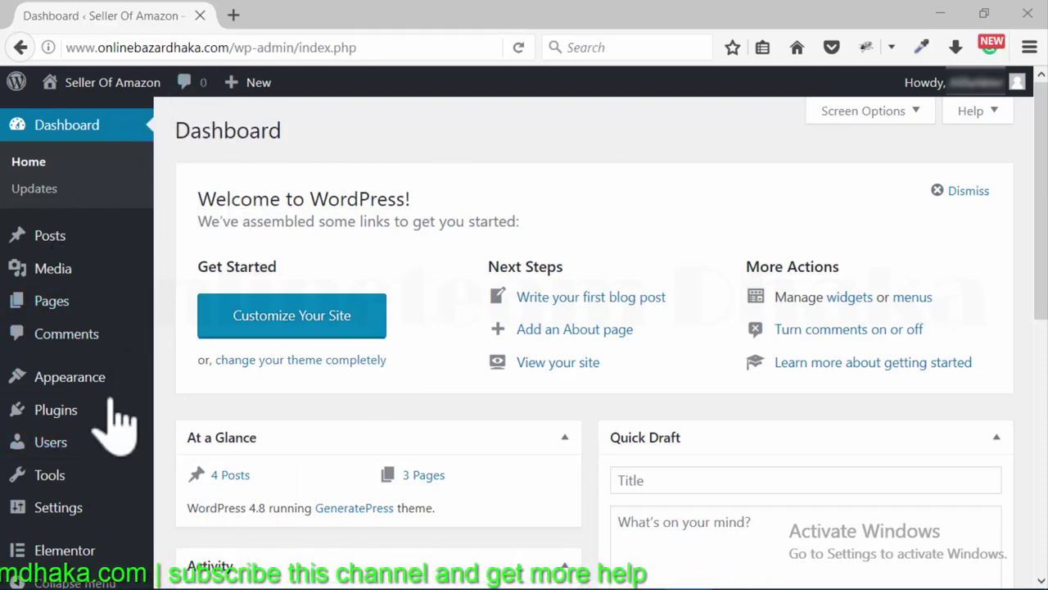
- Look over the dashboard and the links offered under the WordPress logo
scroll(112, 434, down, 4)
scroll(114, 368, up, 4)
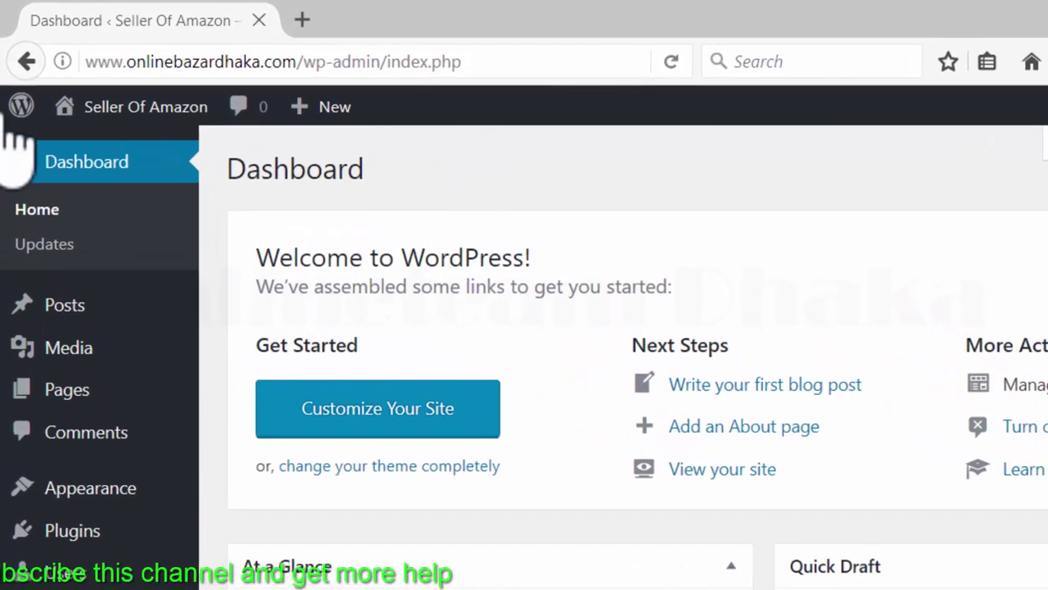
mouse_move(13, 86)
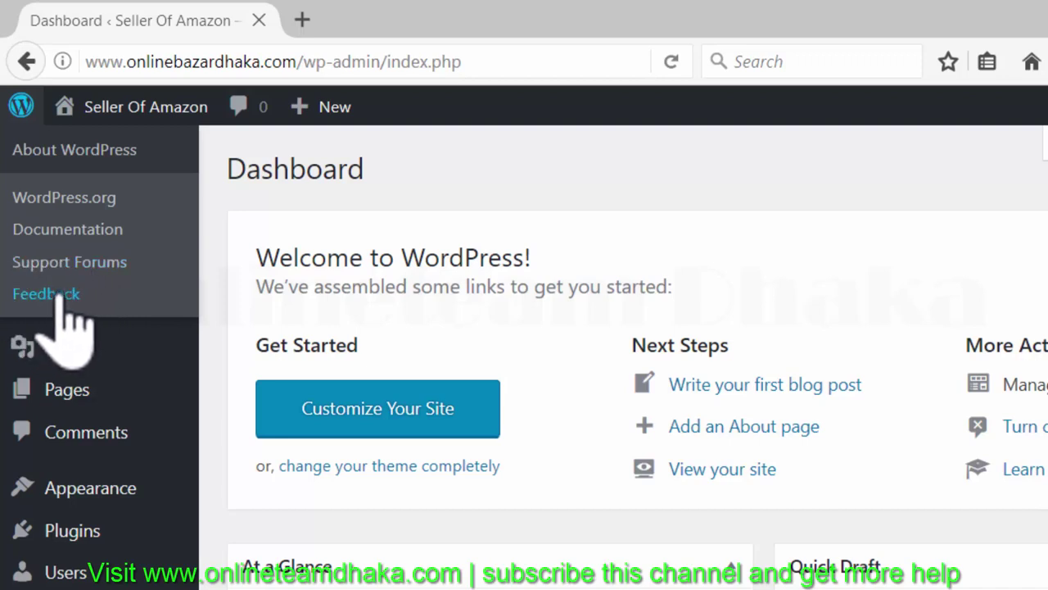
- View the live Seller Of Amazon site in a separate browser tab and close that tab
mouse_move(139, 113)
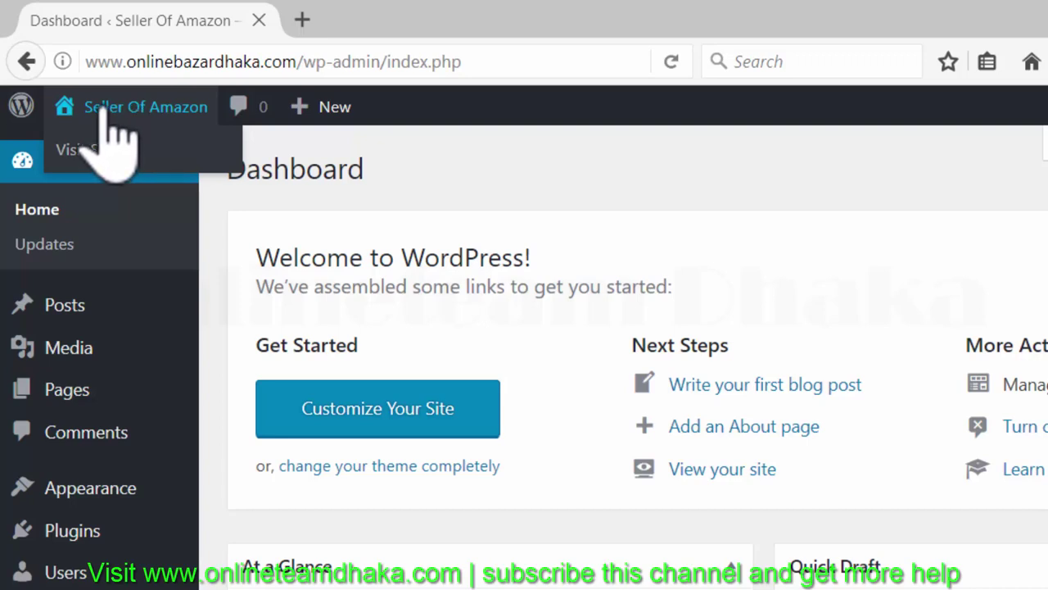
click(94, 150)
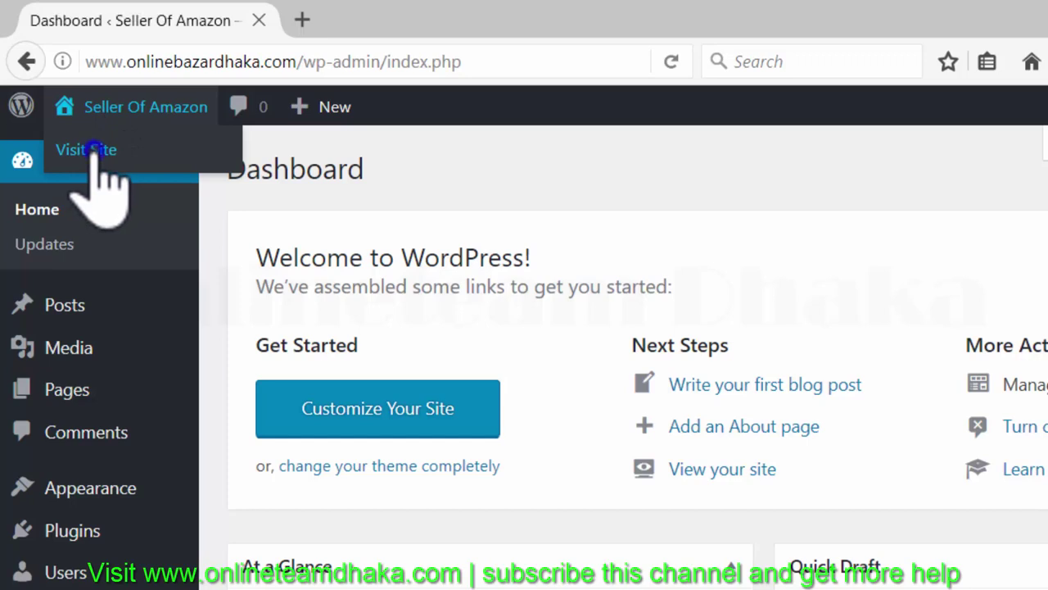
right_click(94, 150)
click(135, 164)
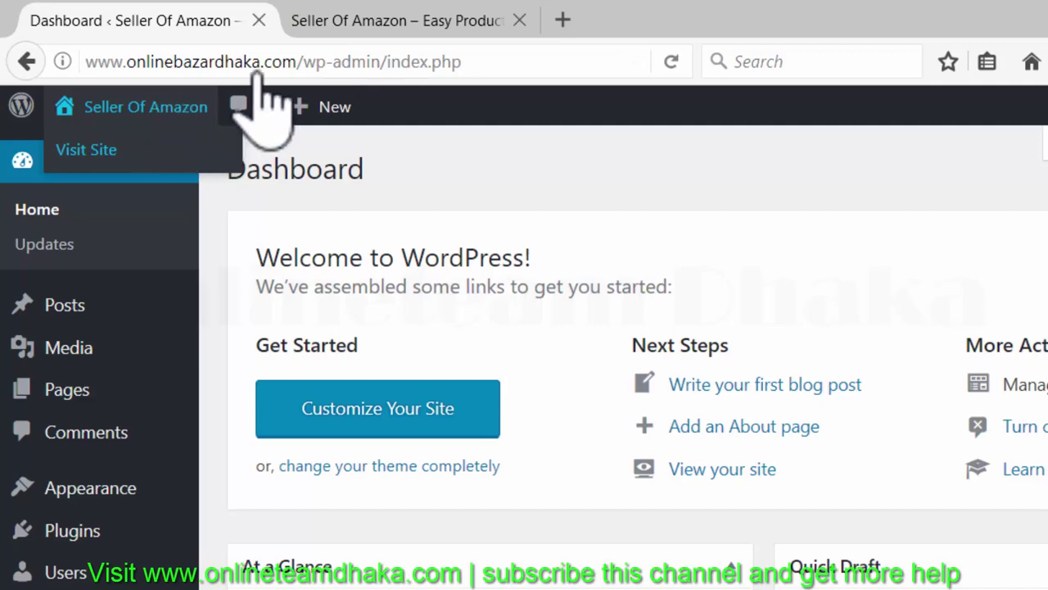
click(363, 20)
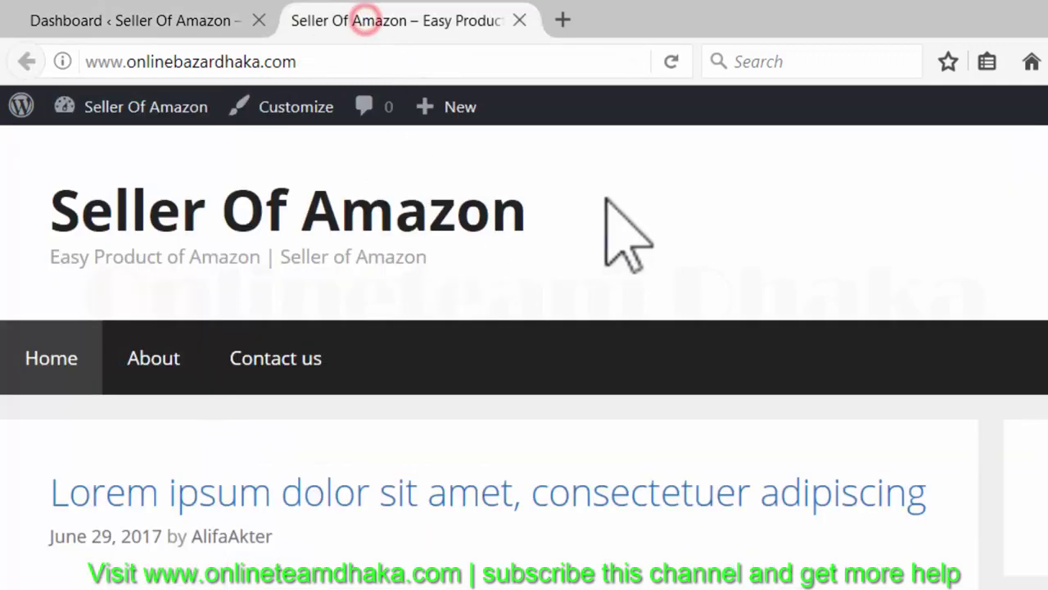
click(519, 21)
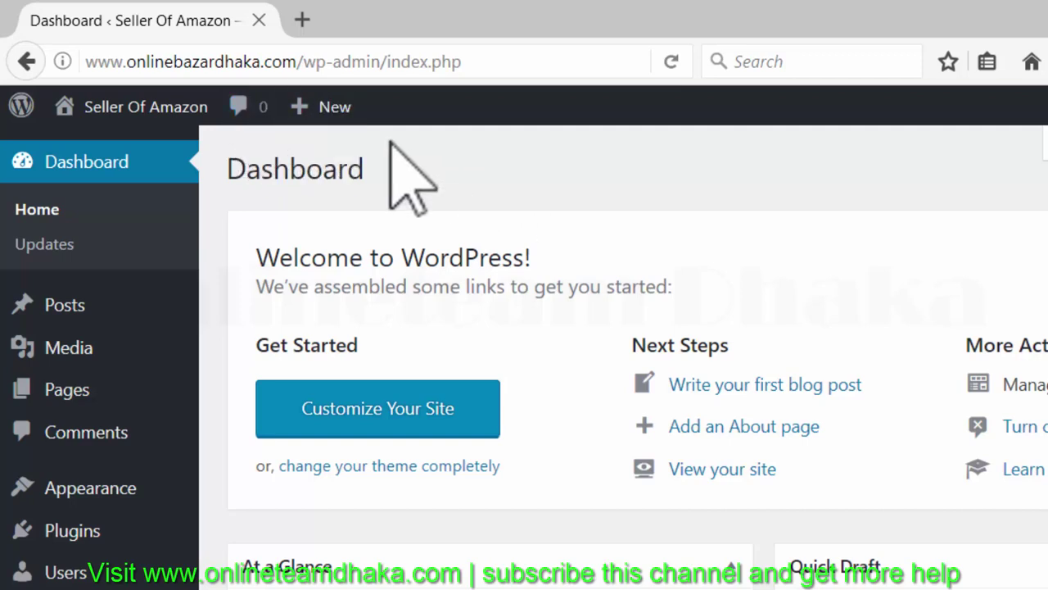
- Examine the options for adding new content and the dashboard's welcome, summary, activity, draft and news boxes
mouse_move(330, 115)
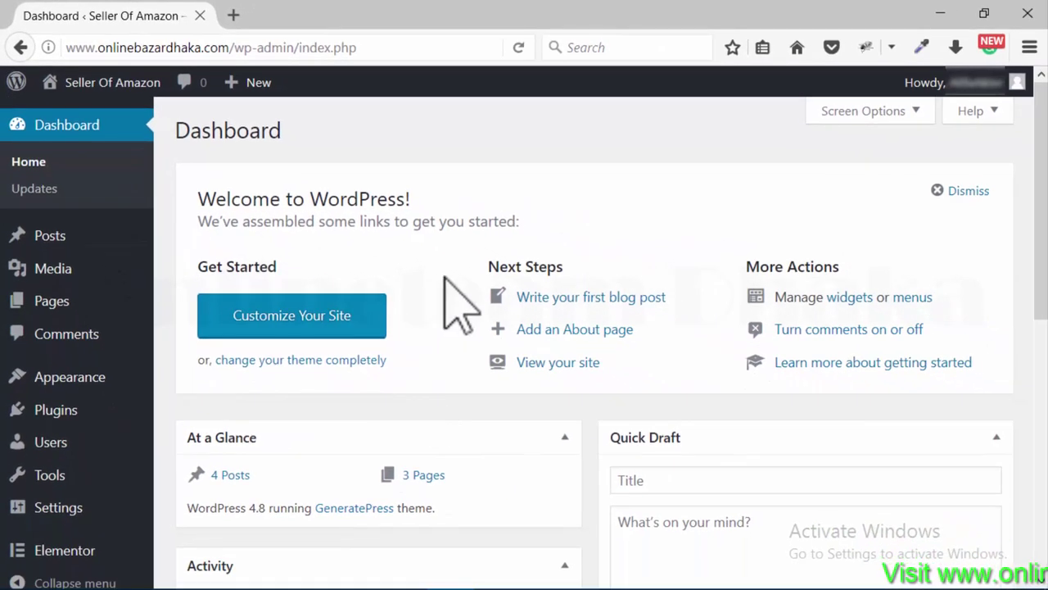
scroll(451, 327, down, 5)
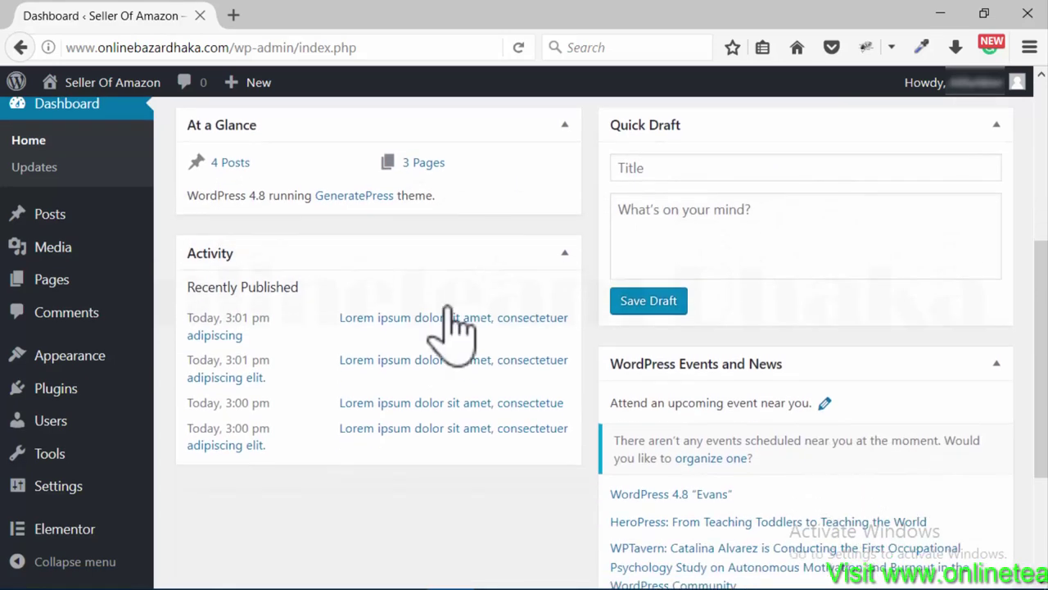
scroll(480, 418, up, 4)
scroll(464, 379, up, 2)
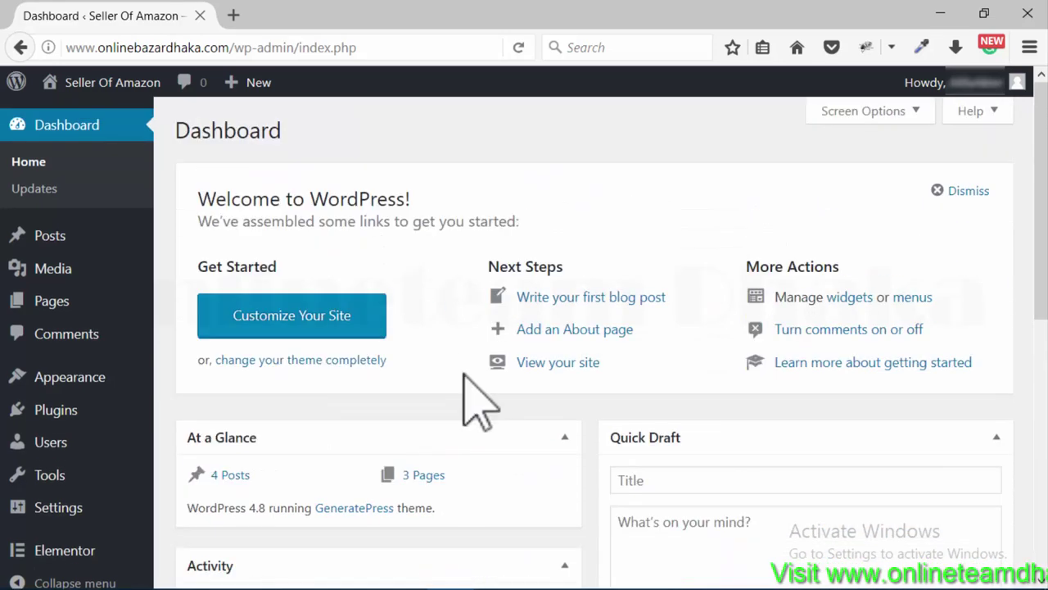
scroll(550, 421, down, 5)
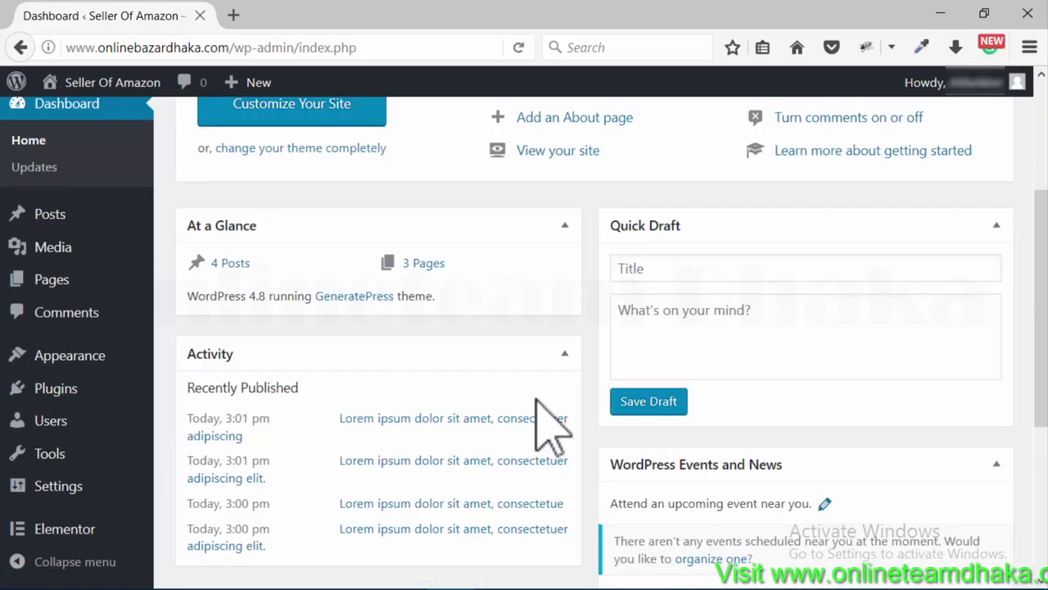
scroll(580, 433, up, 5)
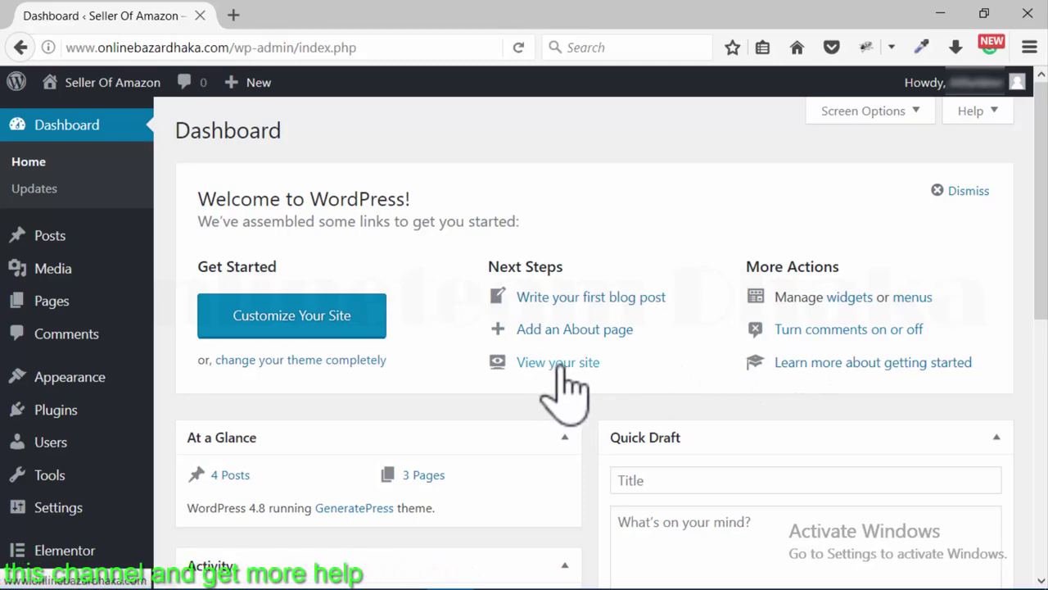
scroll(545, 397, down, 1)
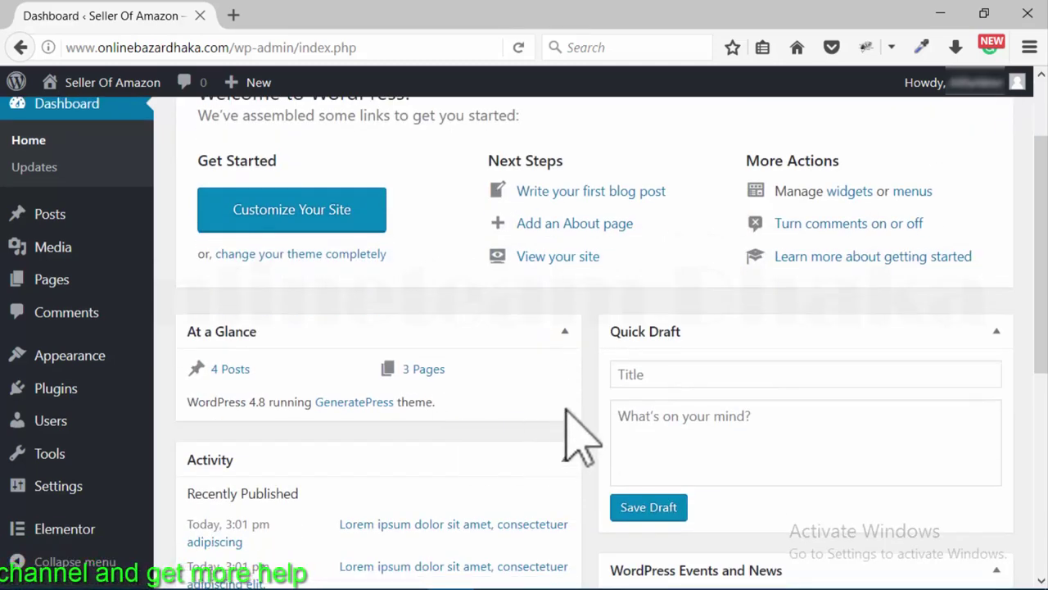
scroll(492, 454, down, 2)
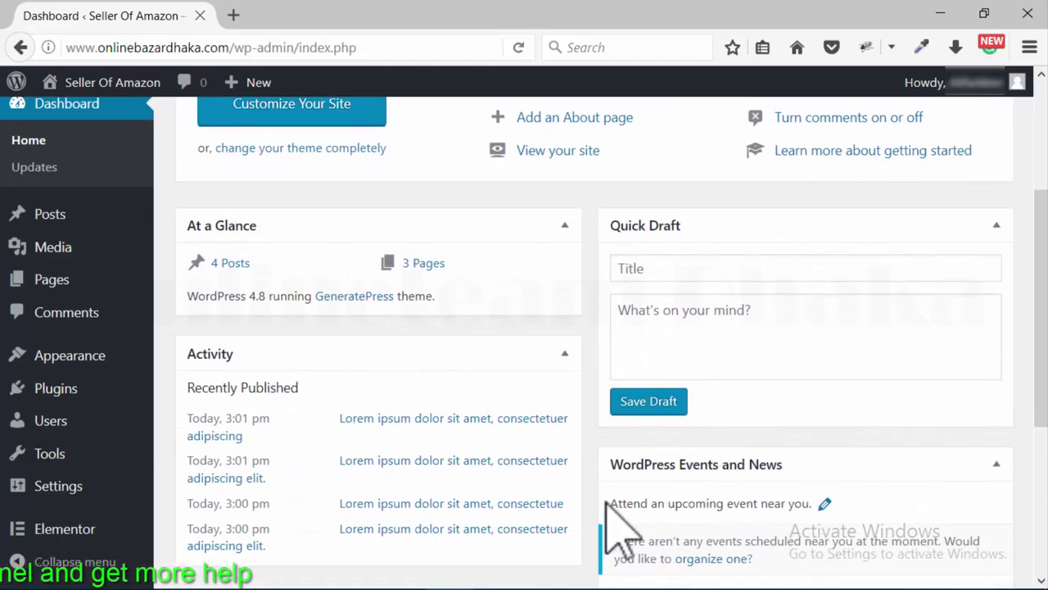
scroll(620, 516, up, 4)
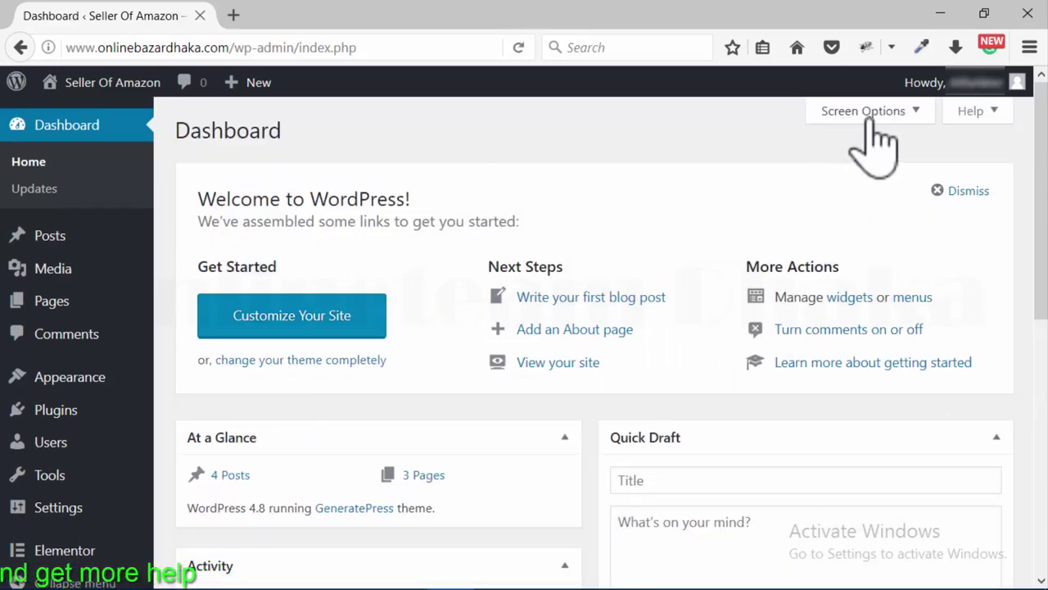
scroll(583, 442, down, 2)
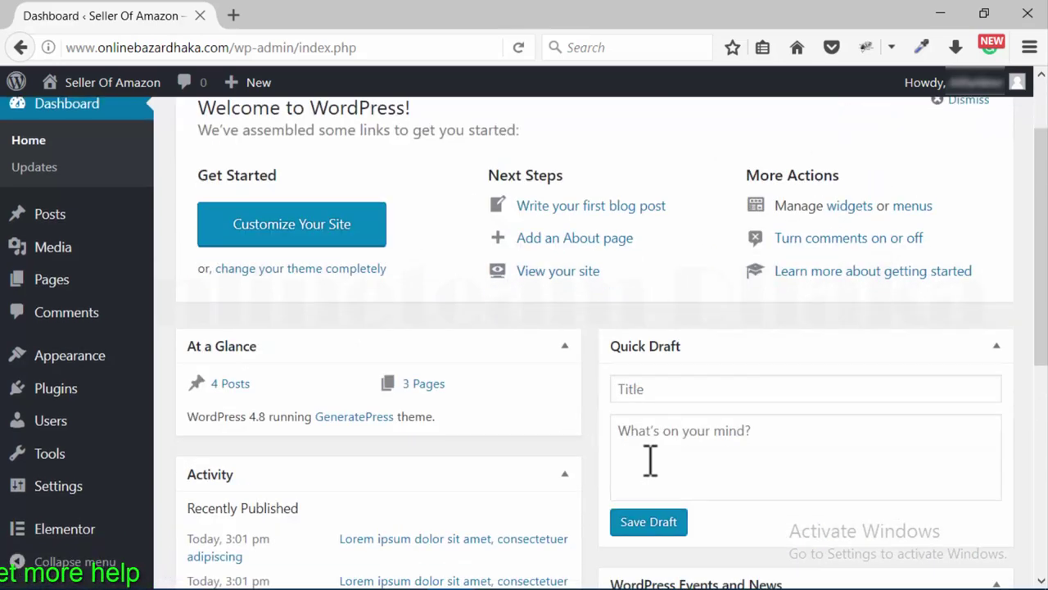
scroll(669, 444, down, 3)
scroll(622, 443, up, 5)
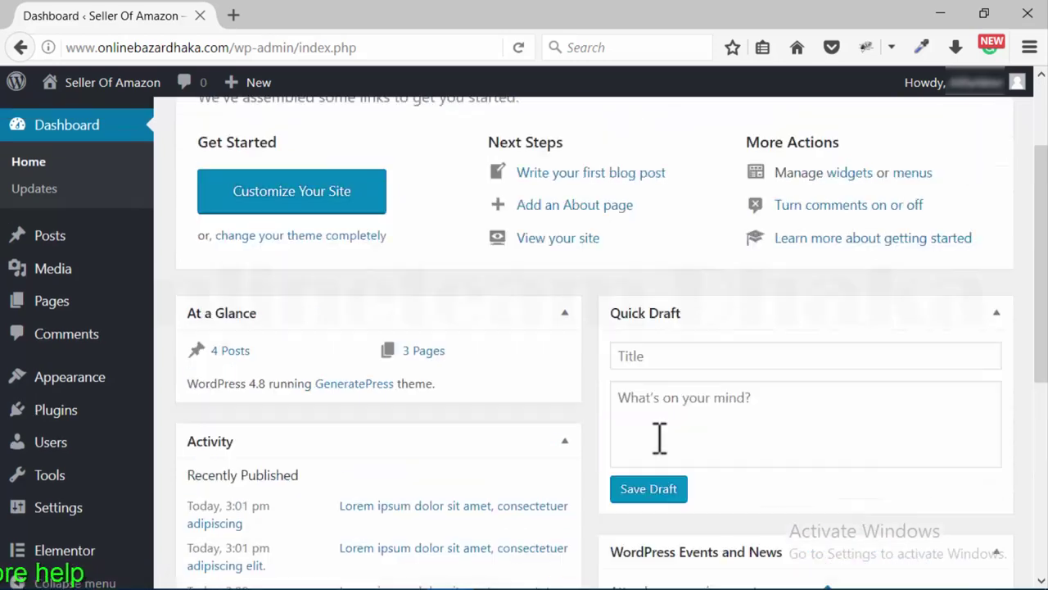
- Hide the Welcome box on the dashboard through the screen options and show it again
click(918, 113)
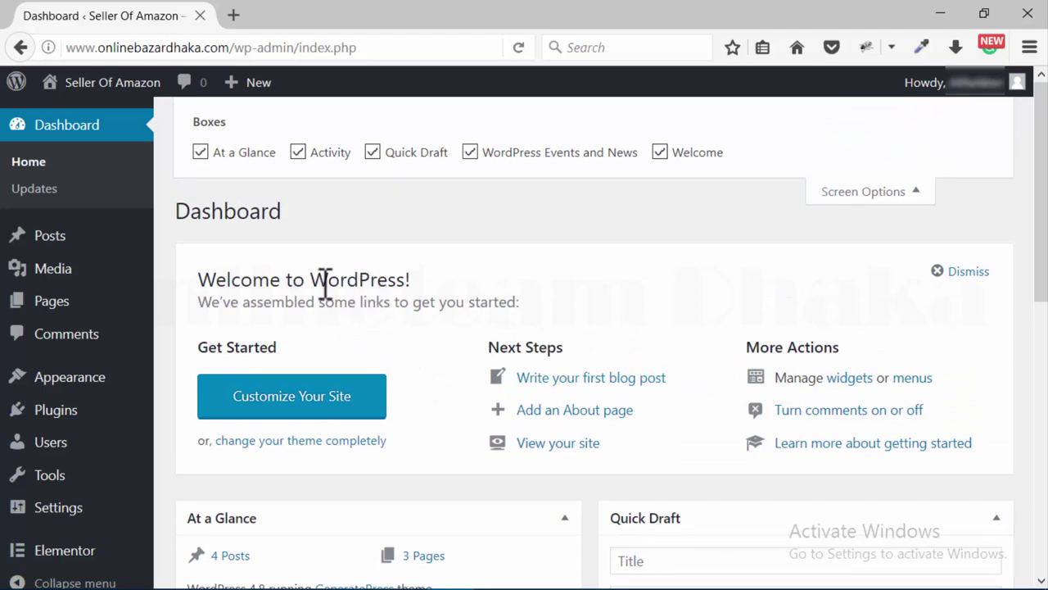
click(660, 152)
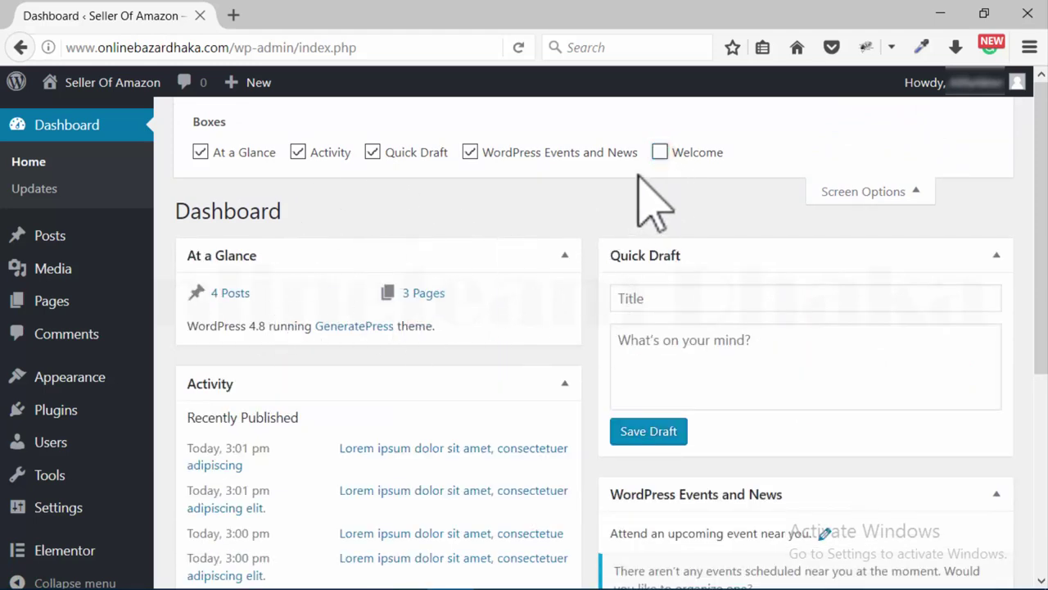
click(660, 152)
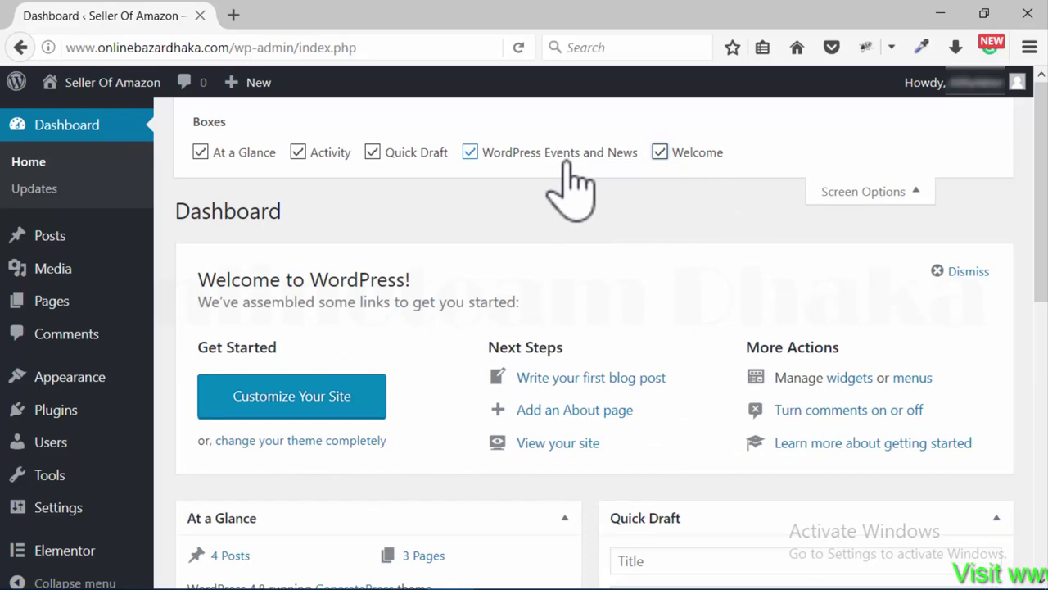
- Hide the WordPress Events and News box, show it again and close the screen options
scroll(674, 439, down, 5)
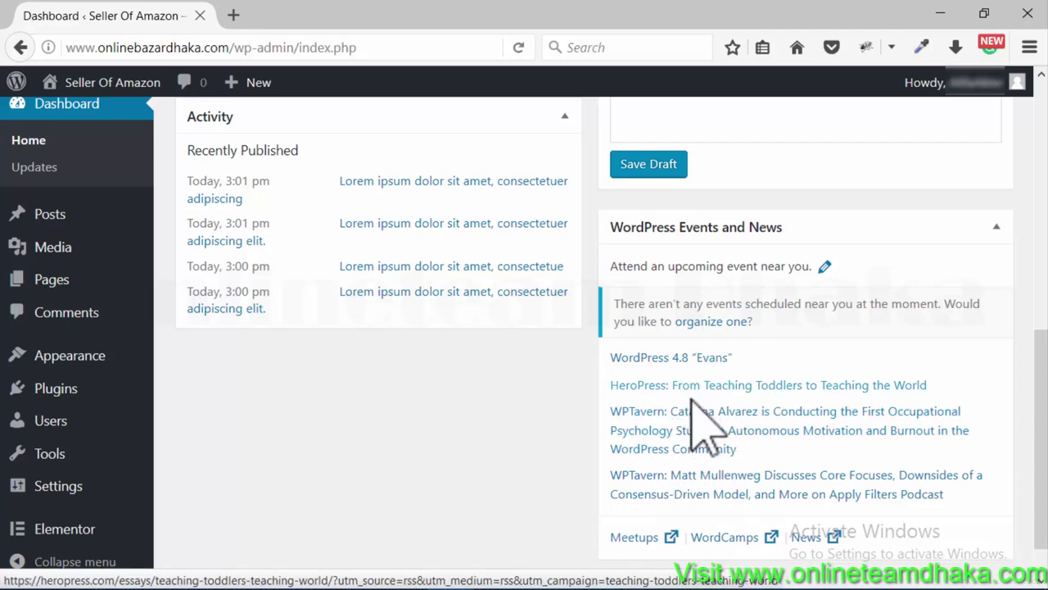
scroll(688, 393, up, 6)
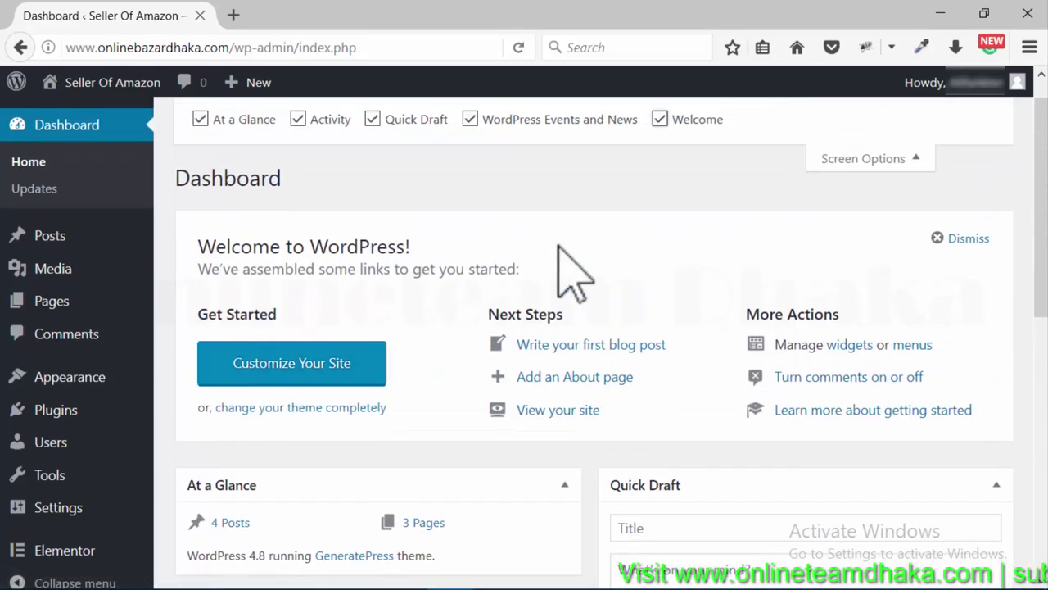
click(470, 154)
scroll(731, 475, down, 3)
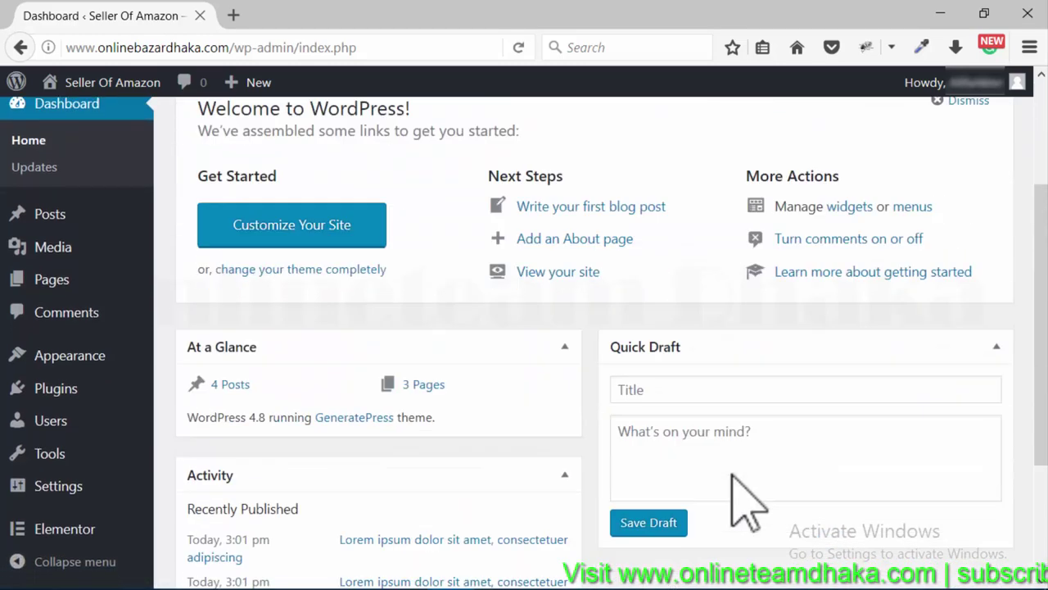
scroll(745, 475, down, 2)
scroll(739, 475, up, 5)
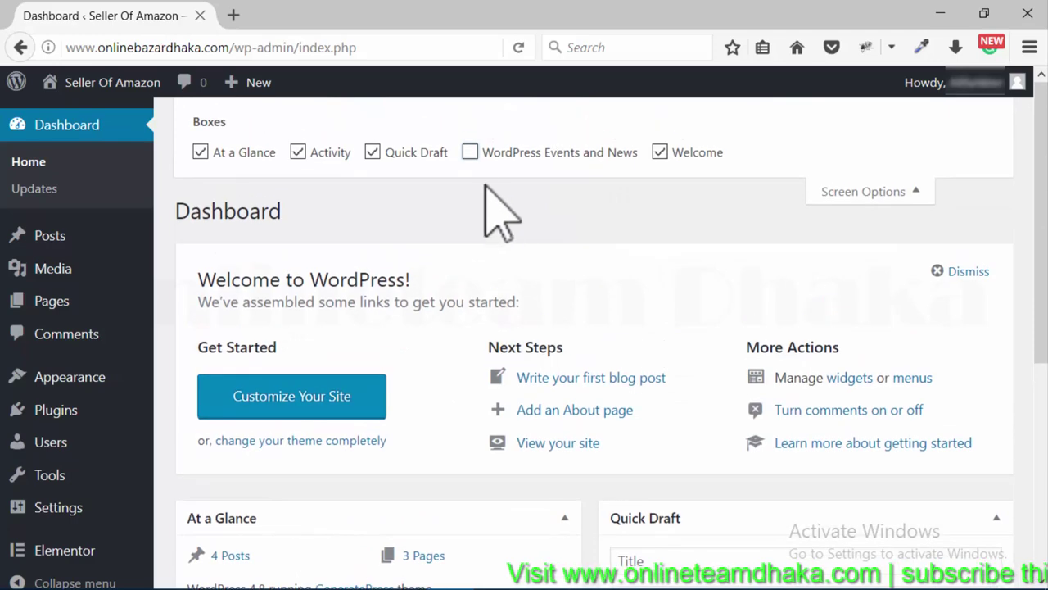
click(470, 153)
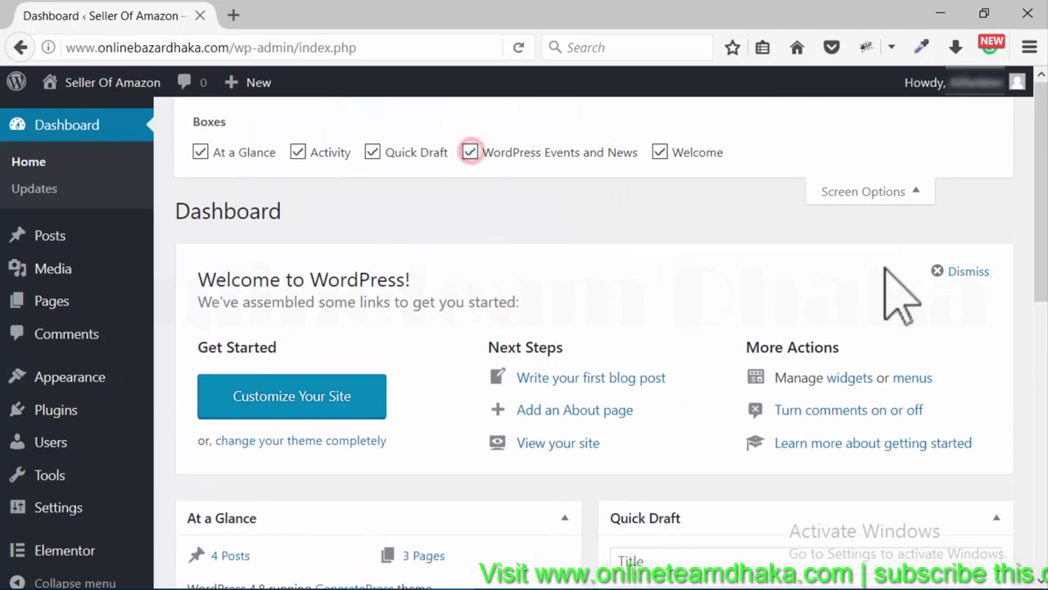
click(919, 192)
- Check the dashboard's built-in help and the WordPress Updates page, and return to the dashboard home
click(994, 113)
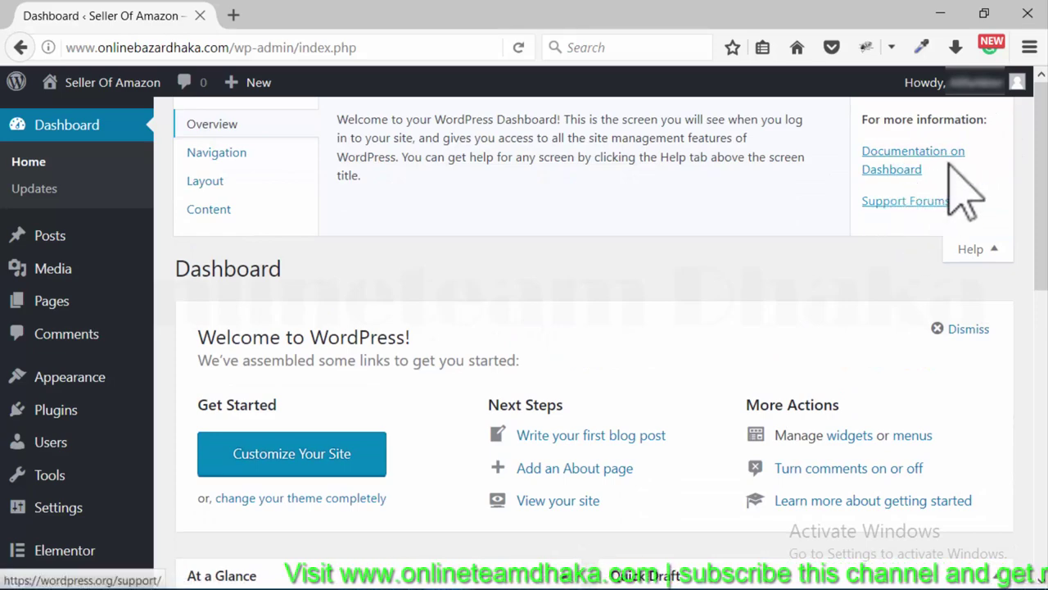
click(1001, 250)
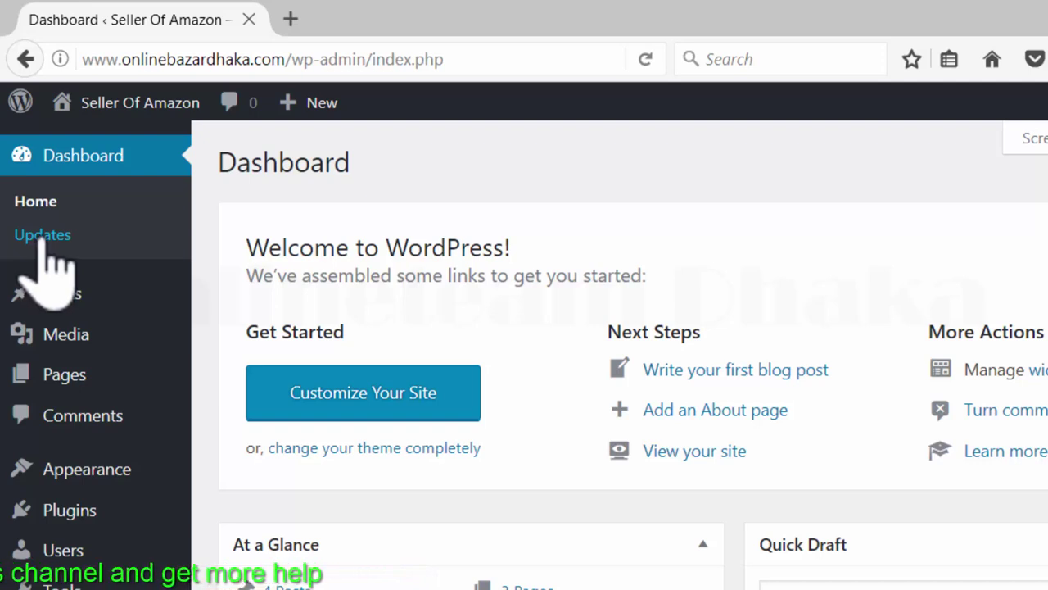
click(42, 235)
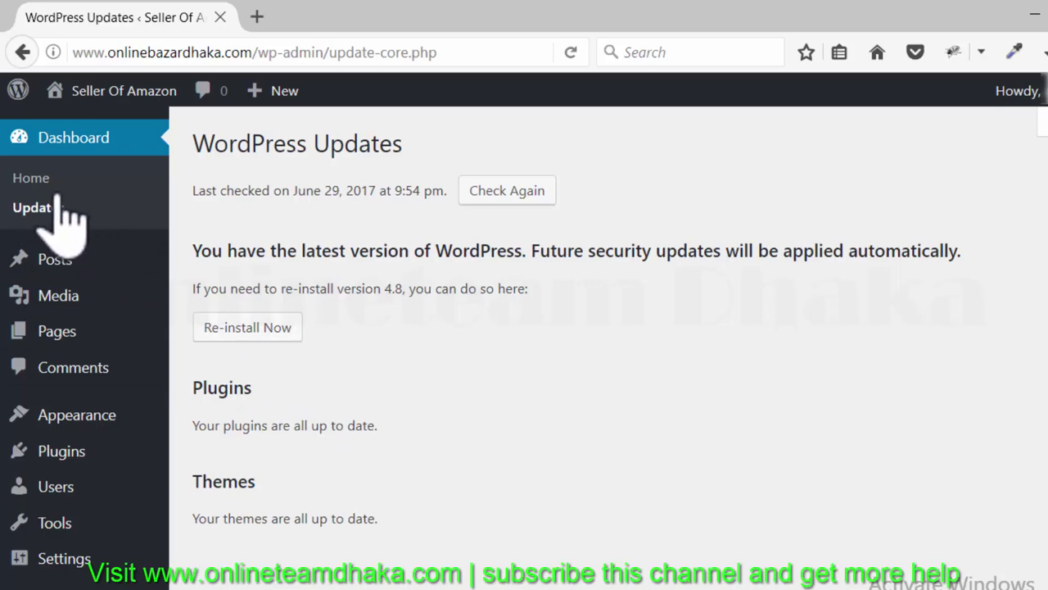
click(59, 139)
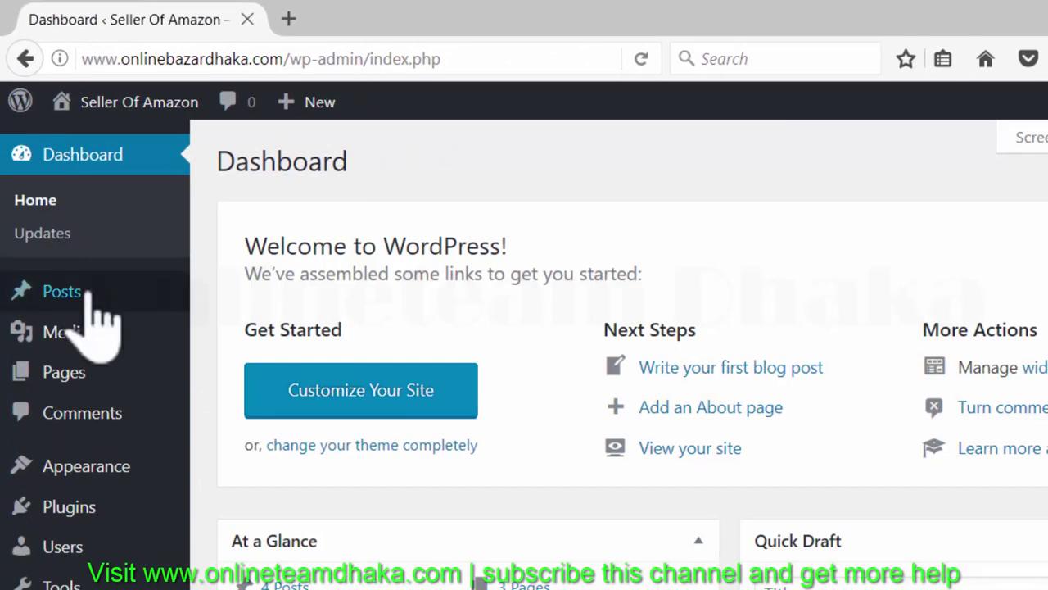
- Review the entries offered under Posts, Media, Pages, Comments, Appearance, Plugins and Users
mouse_move(89, 297)
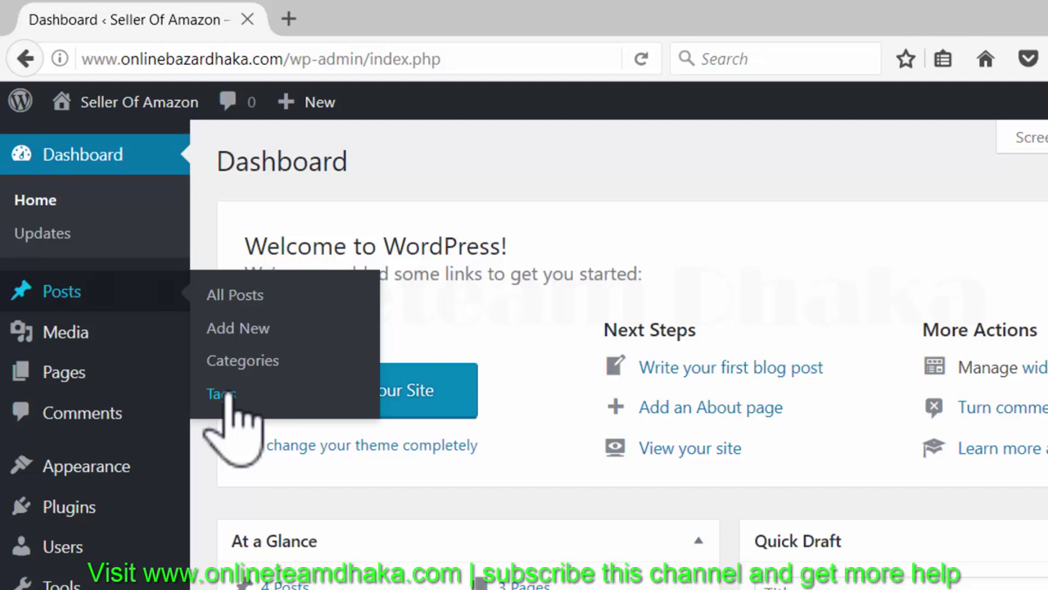
mouse_move(115, 325)
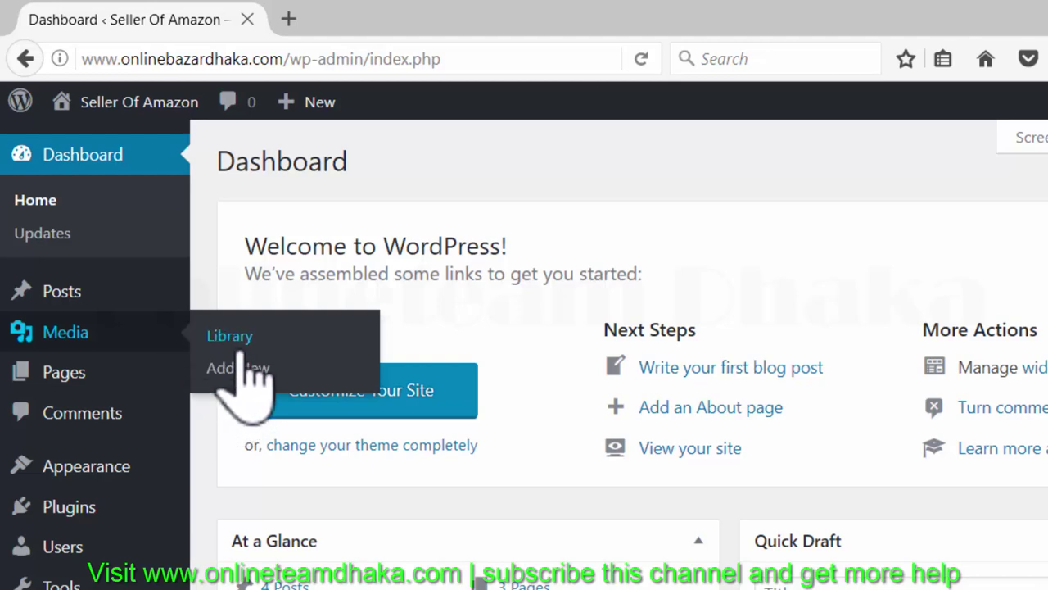
mouse_move(91, 378)
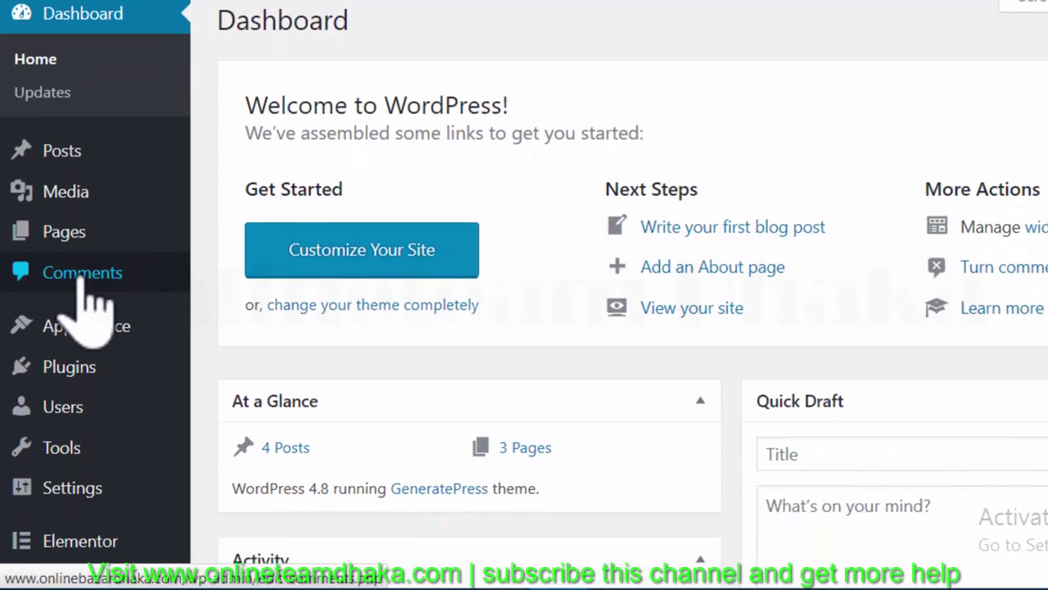
mouse_move(69, 337)
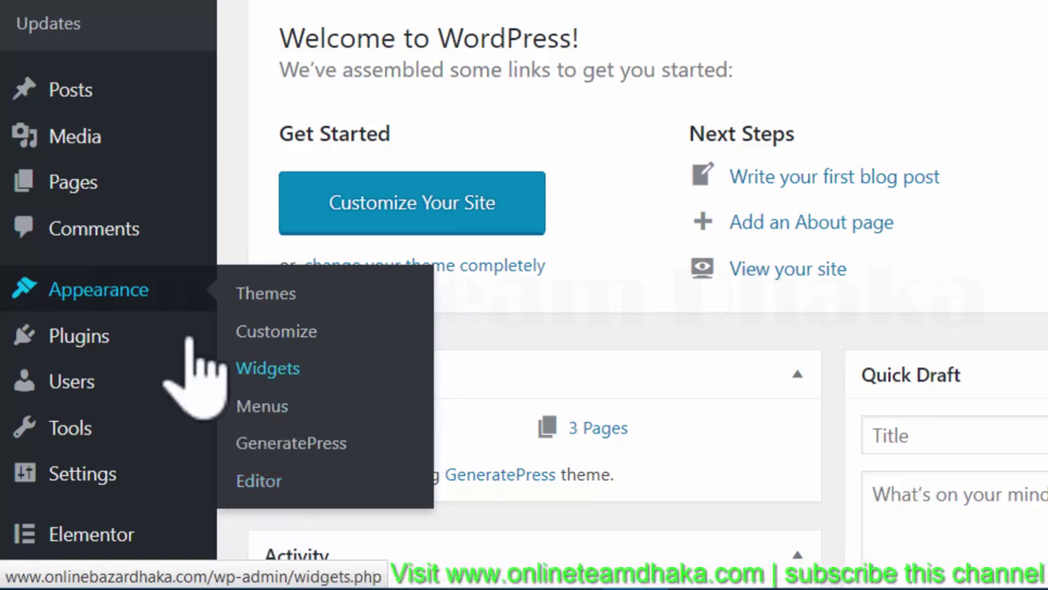
mouse_move(101, 335)
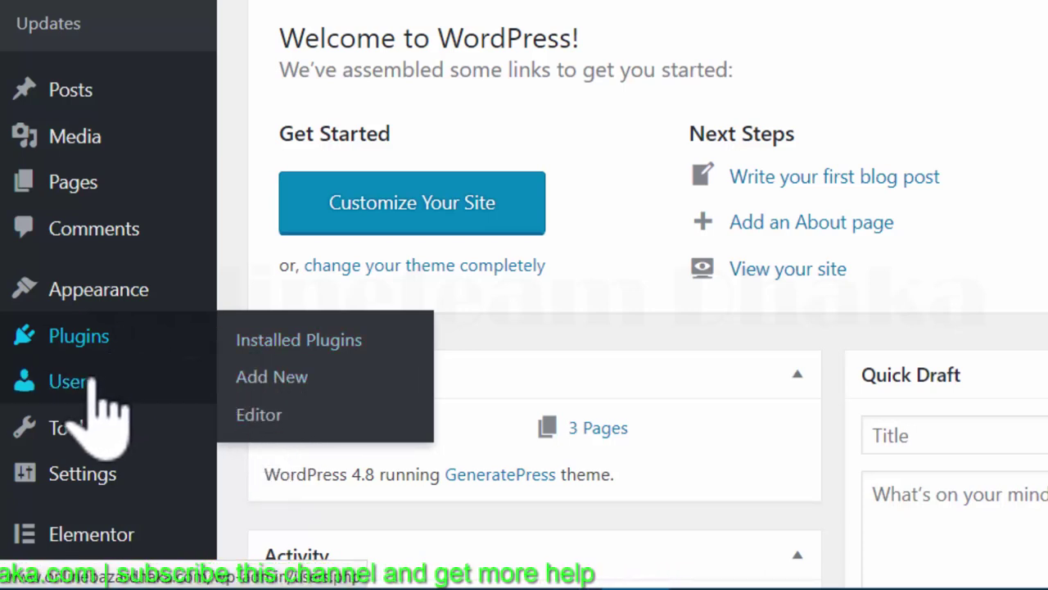
mouse_move(85, 391)
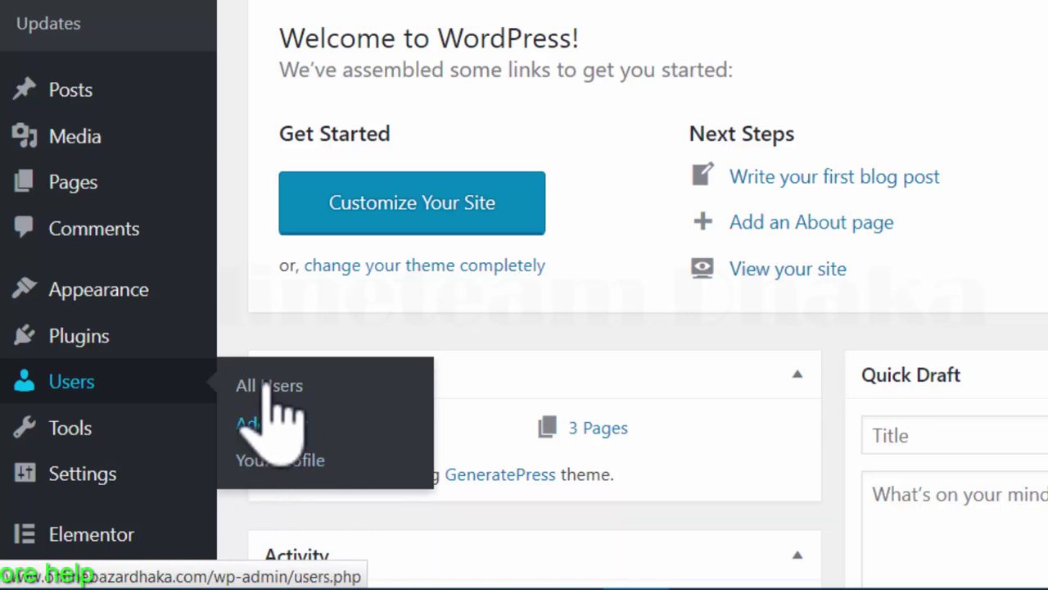
- Review the entries offered under Tools, Settings and Elementor, and look at the dashboard's web address
mouse_move(105, 432)
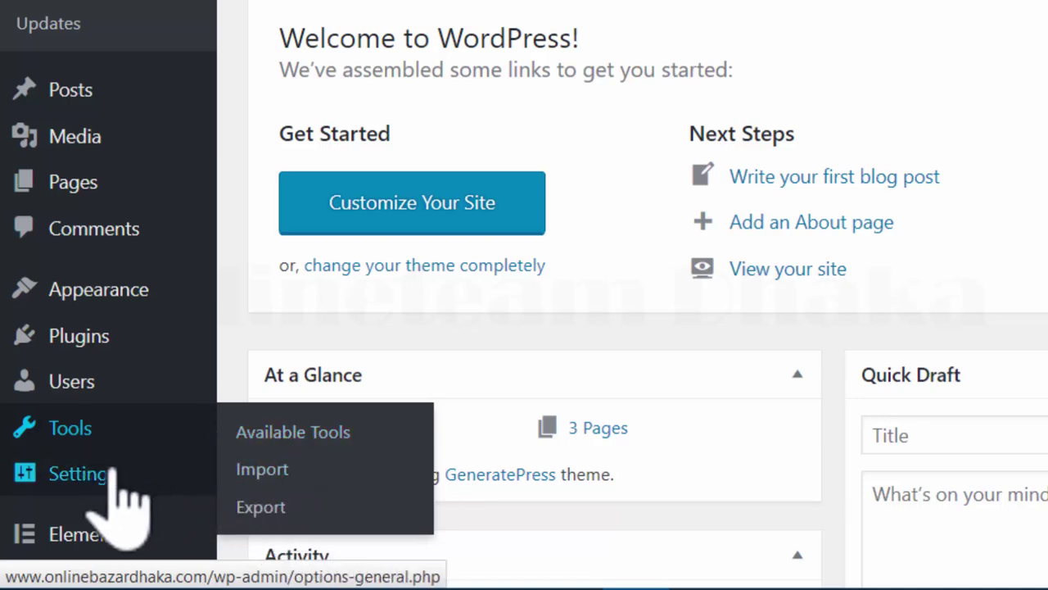
mouse_move(110, 475)
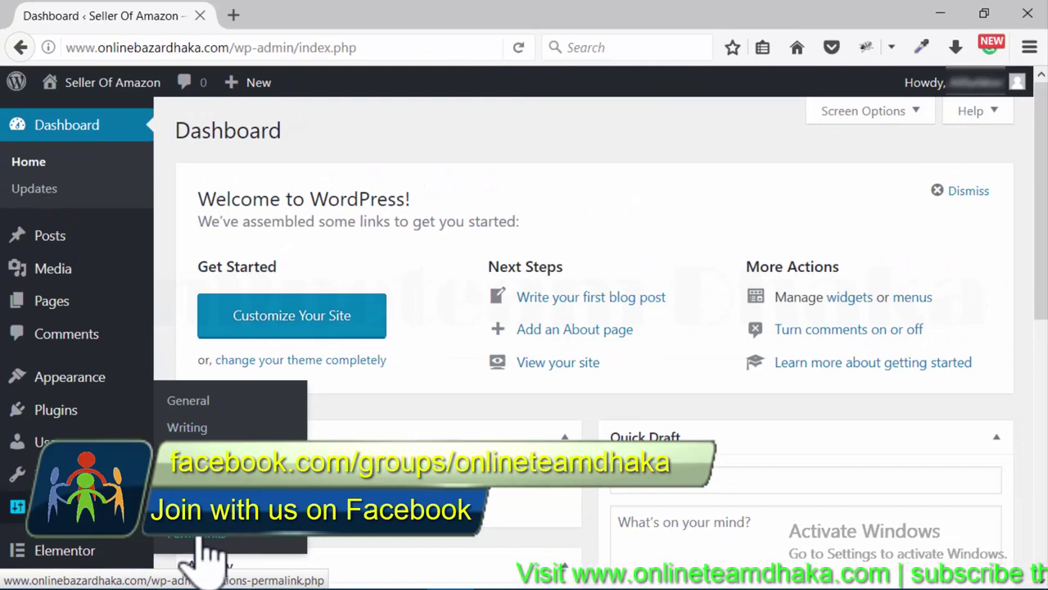
click(382, 44)
drag(321, 47, 244, 47)
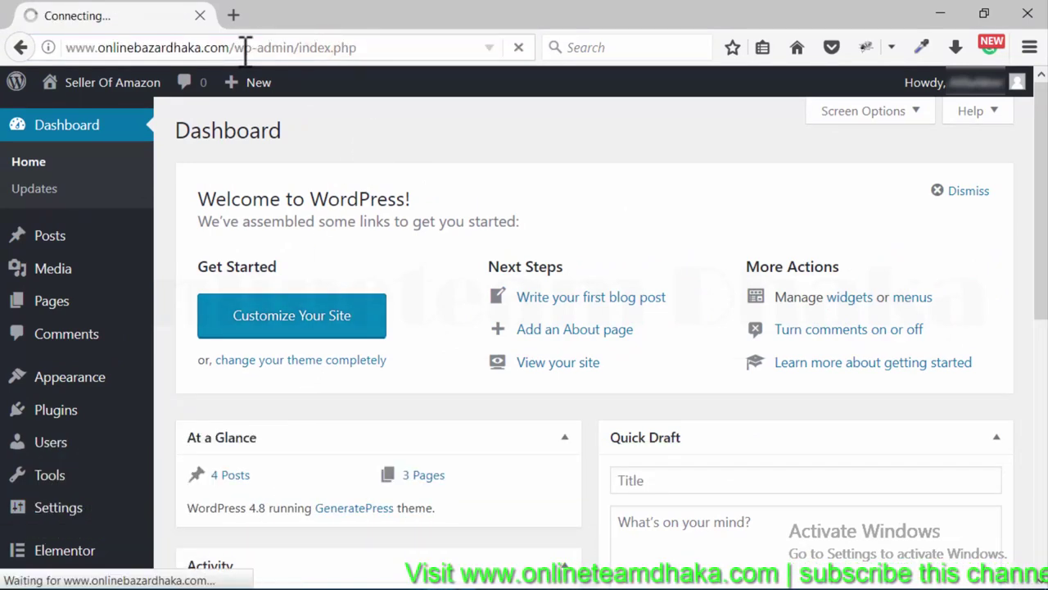
click(382, 46)
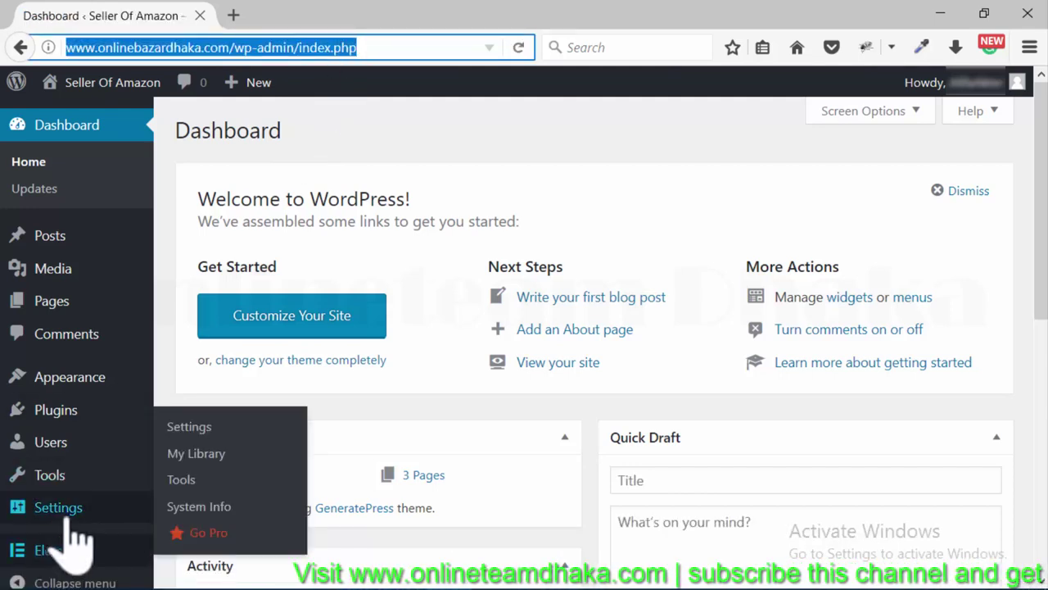
mouse_move(73, 510)
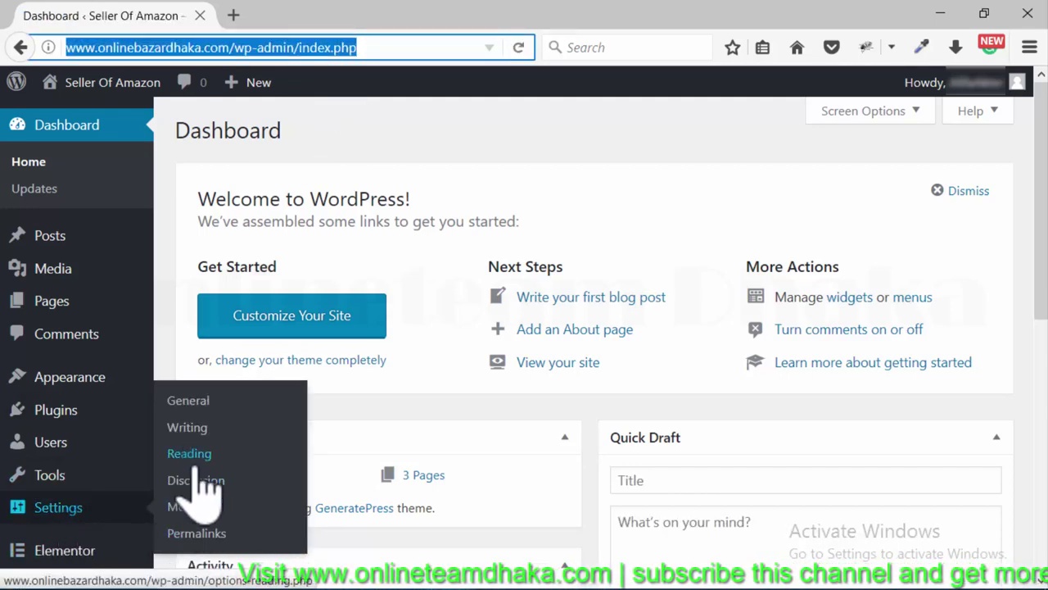
scroll(49, 532, down, 2)
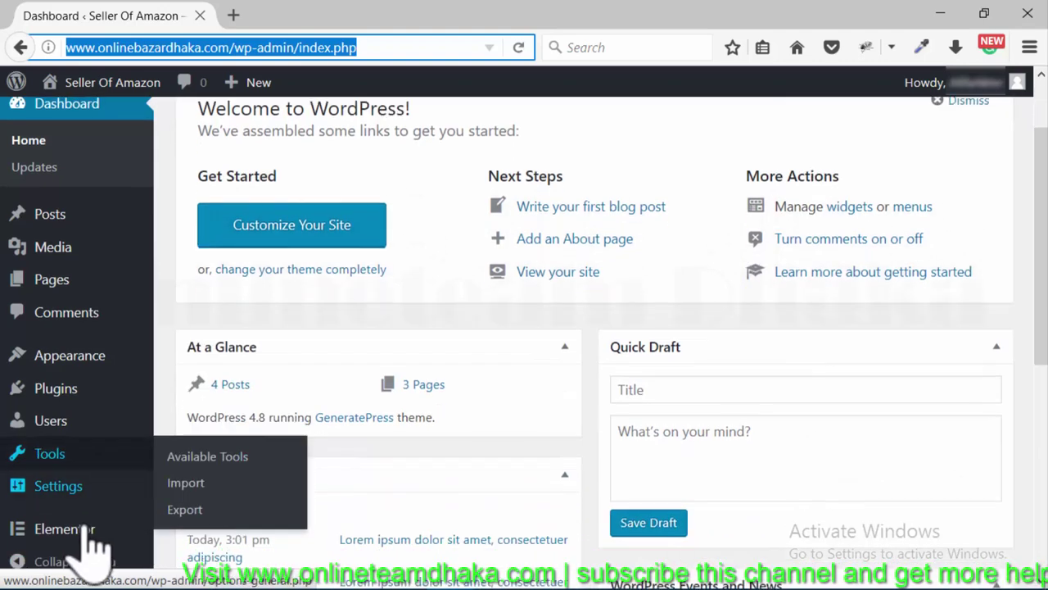
mouse_move(65, 542)
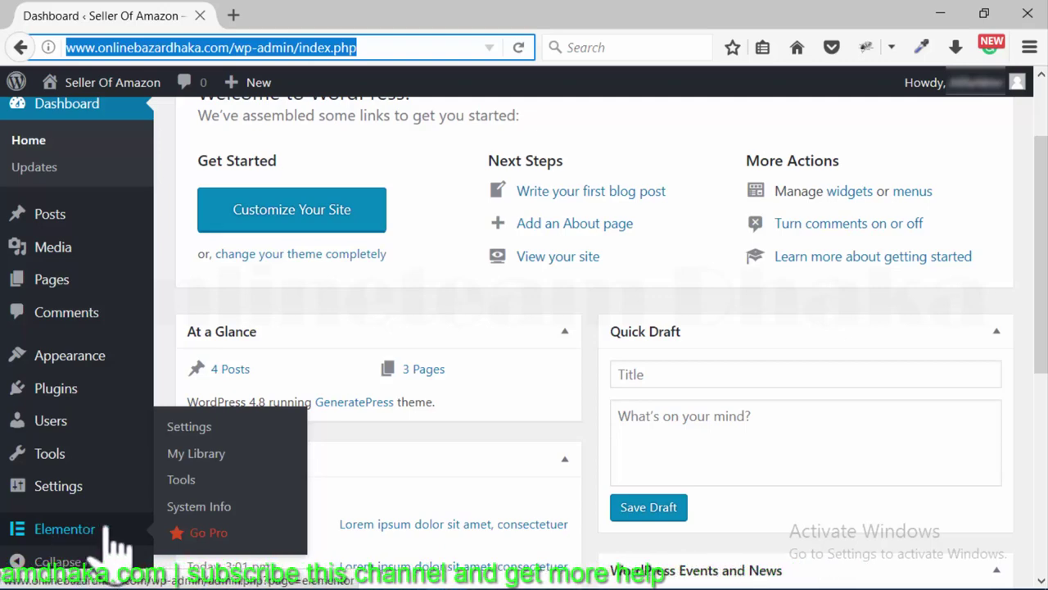
scroll(180, 524, up, 2)
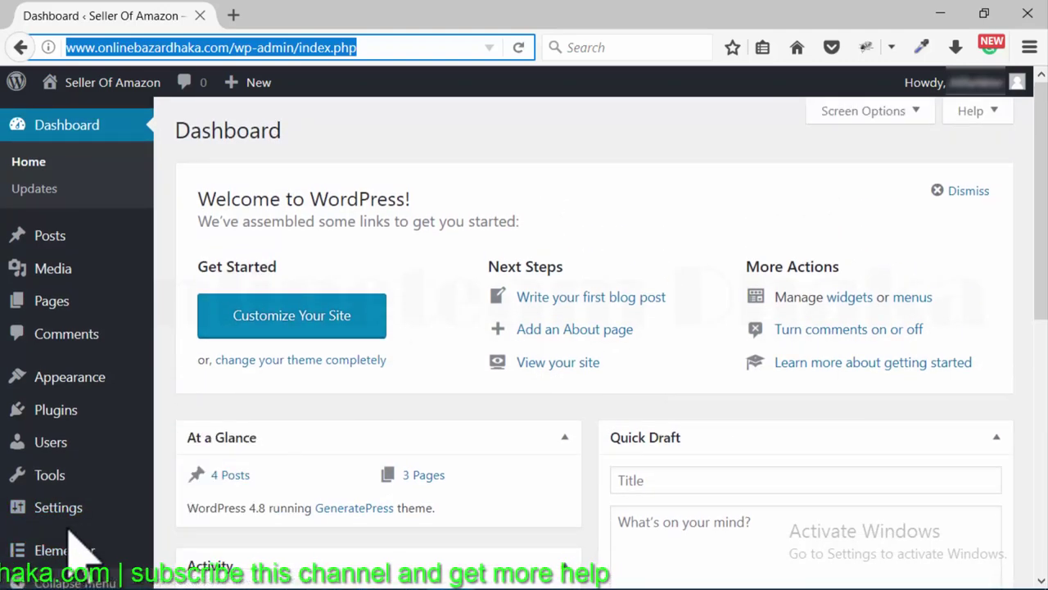
mouse_move(82, 246)
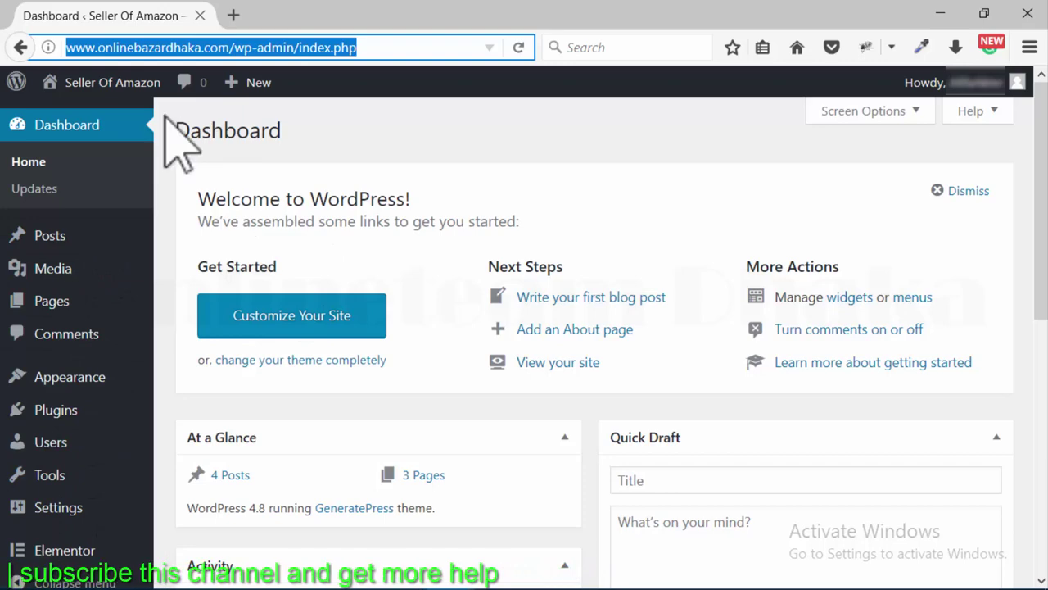
- Visit the live site, open its customizer and look through the available customization sections
mouse_move(131, 92)
click(94, 109)
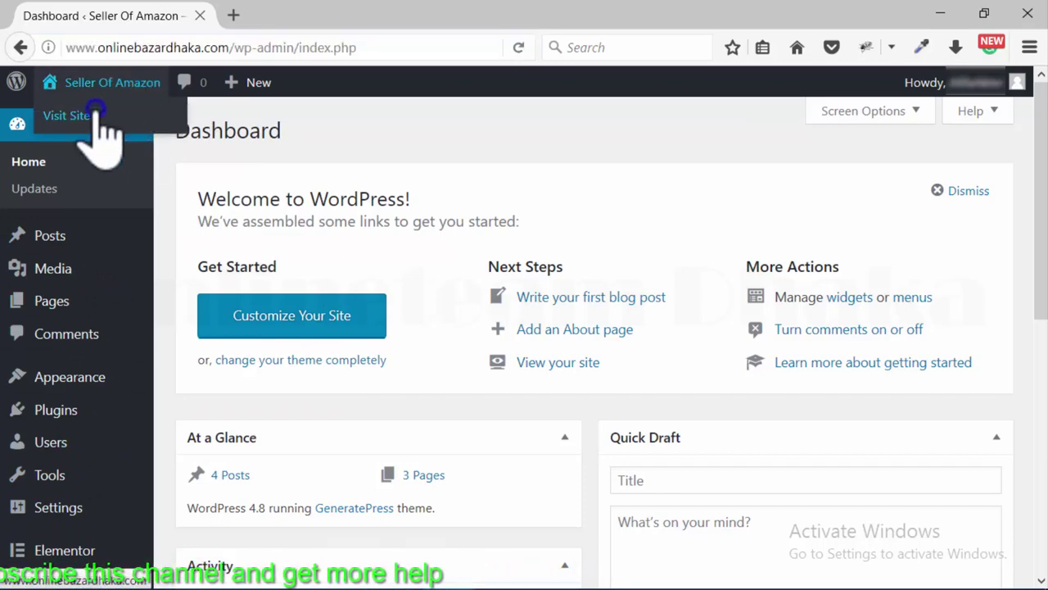
mouse_move(933, 94)
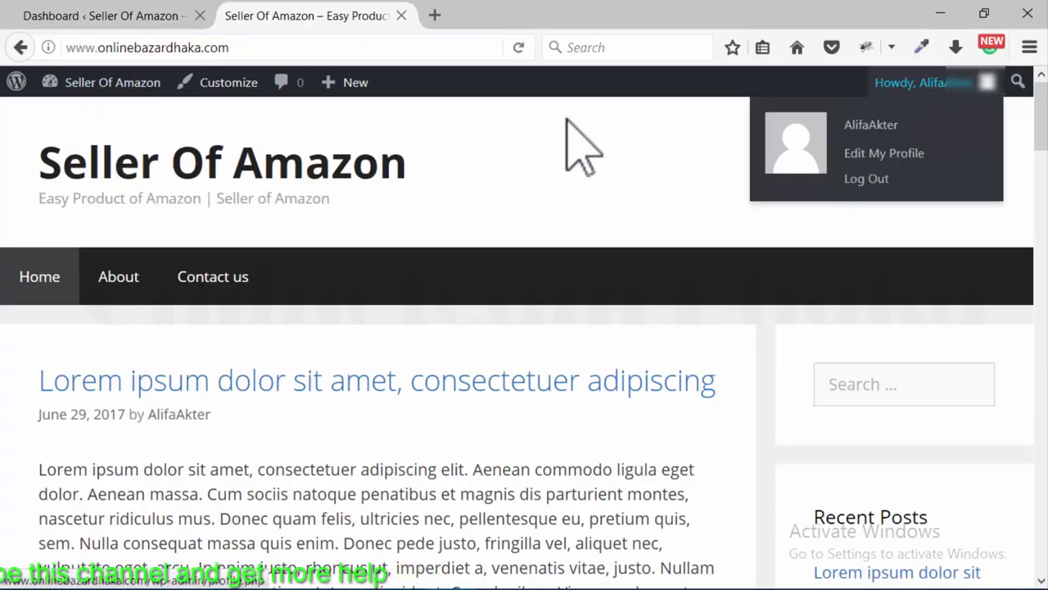
click(231, 87)
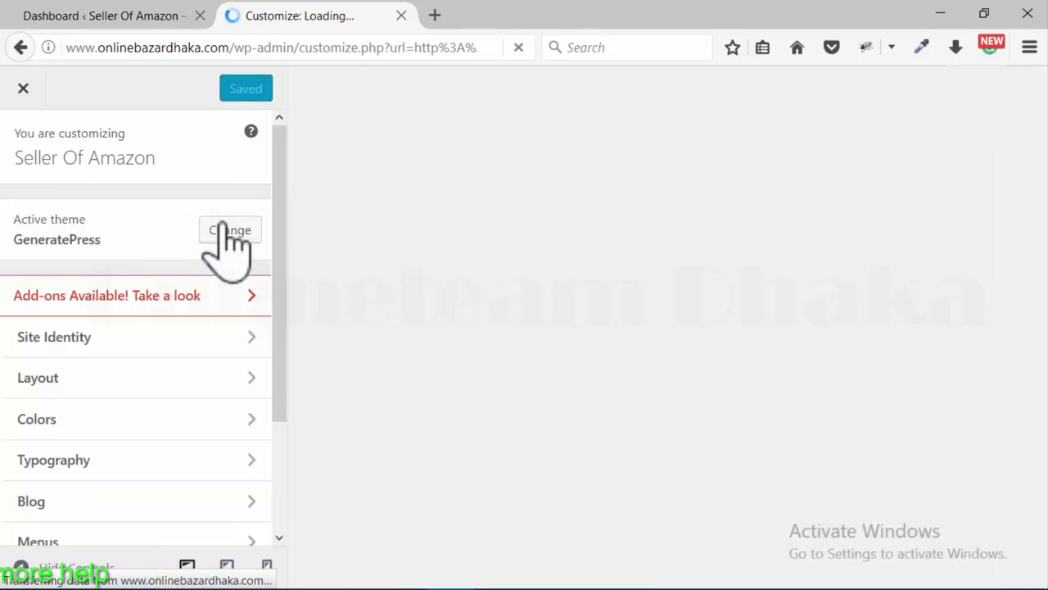
scroll(127, 443, down, 3)
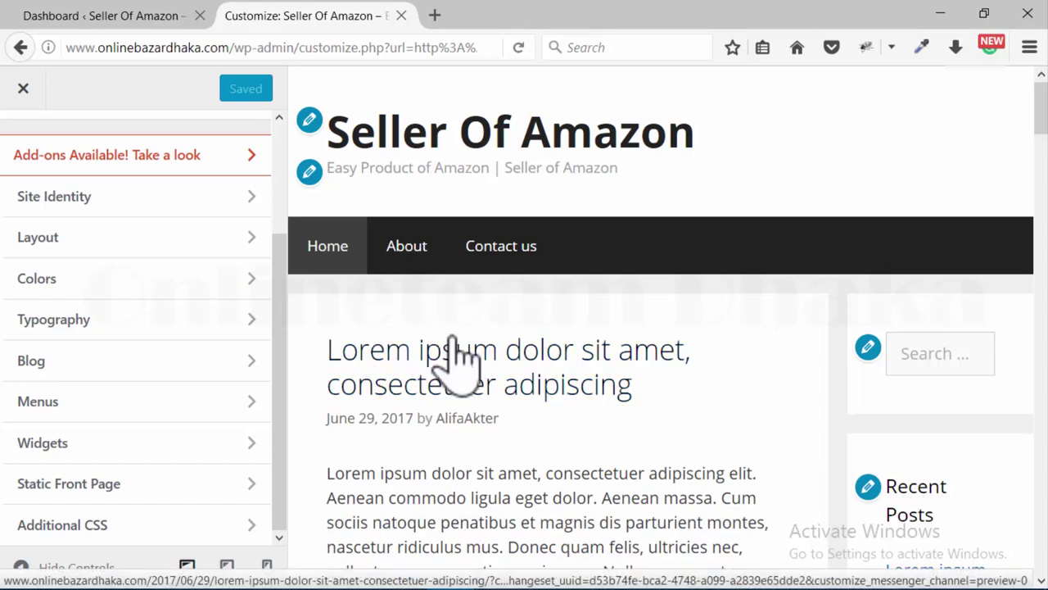
- Hide the site title in Site Identity, show it again and return to the customizer's section list
click(310, 123)
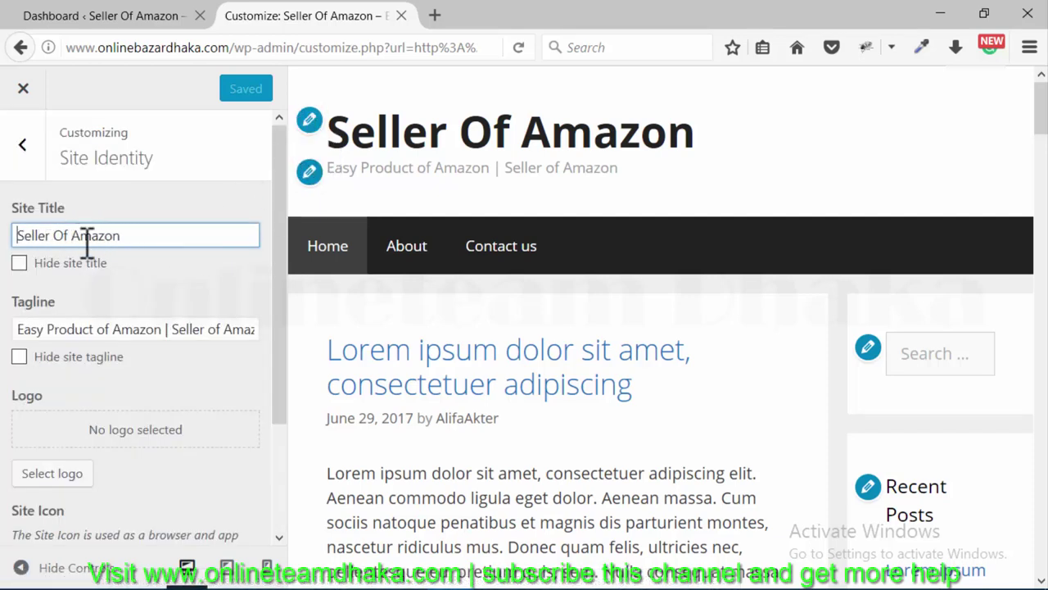
click(19, 262)
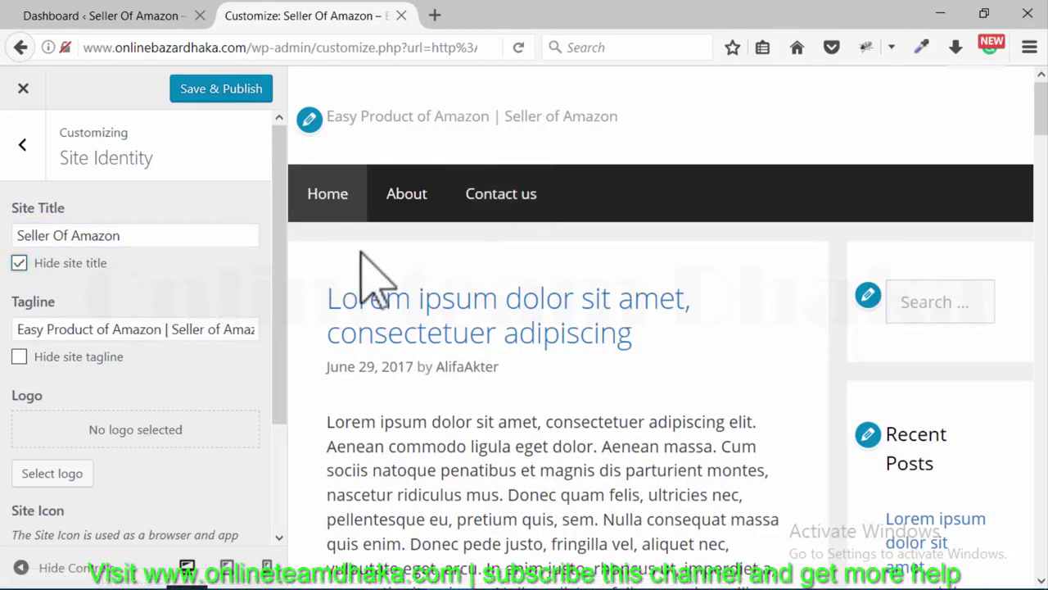
click(20, 263)
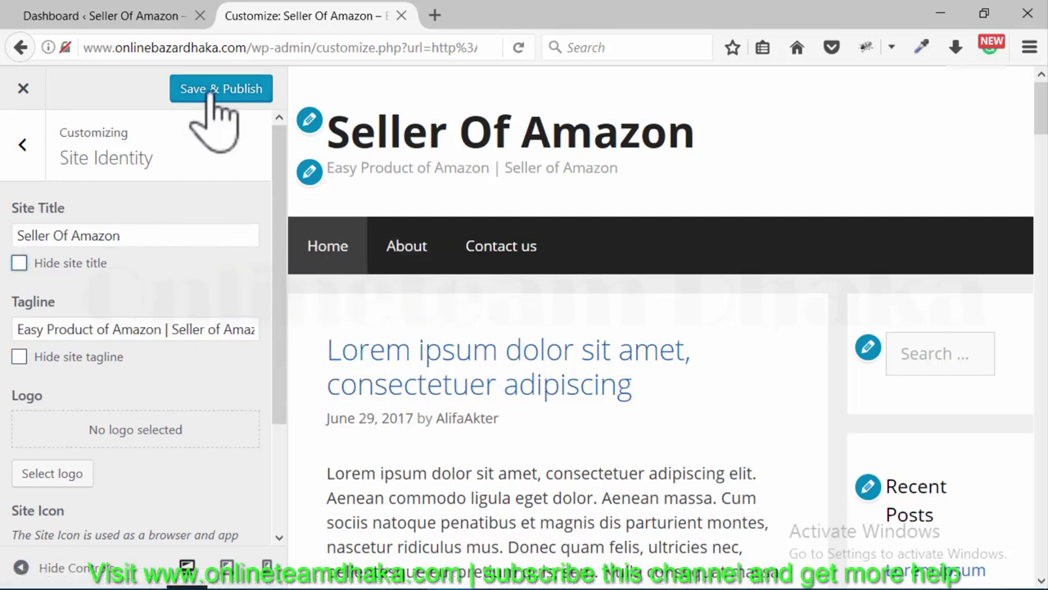
click(23, 145)
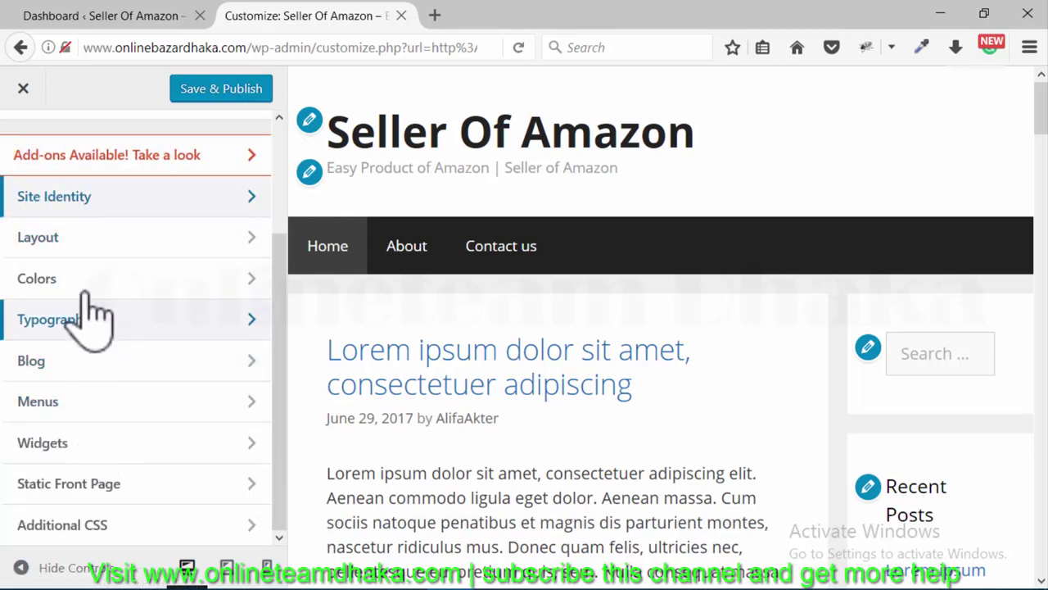
- Set the Header Alignment to Center in the Layout section's Header settings and publish the change
click(90, 240)
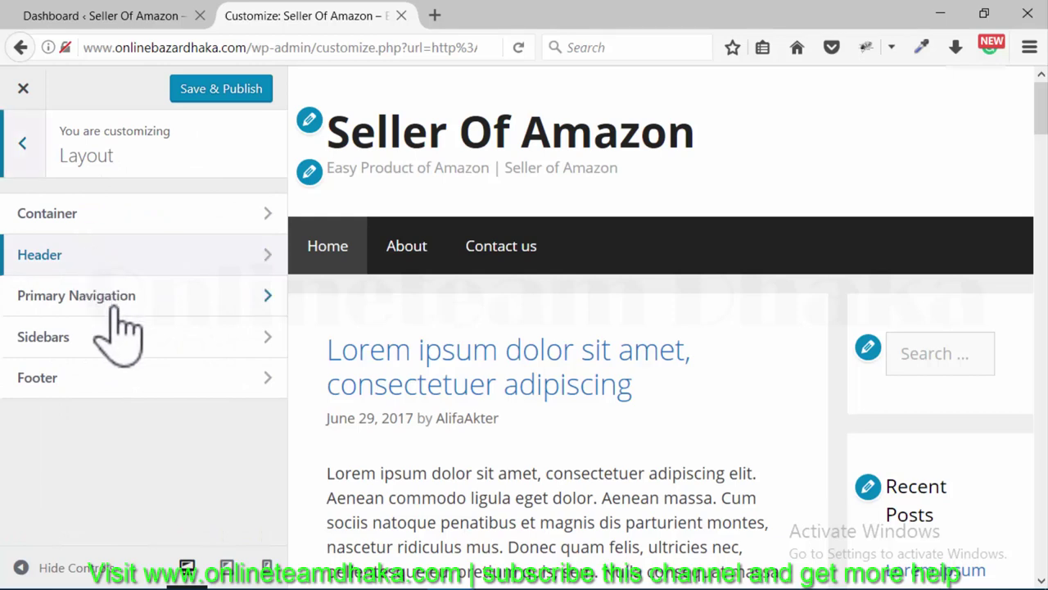
click(85, 261)
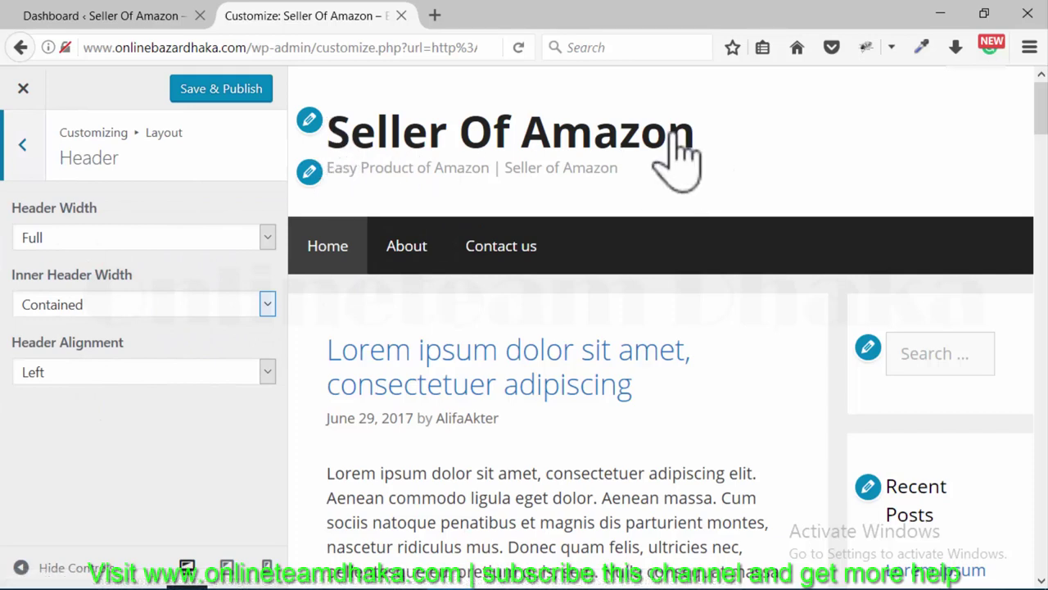
click(268, 372)
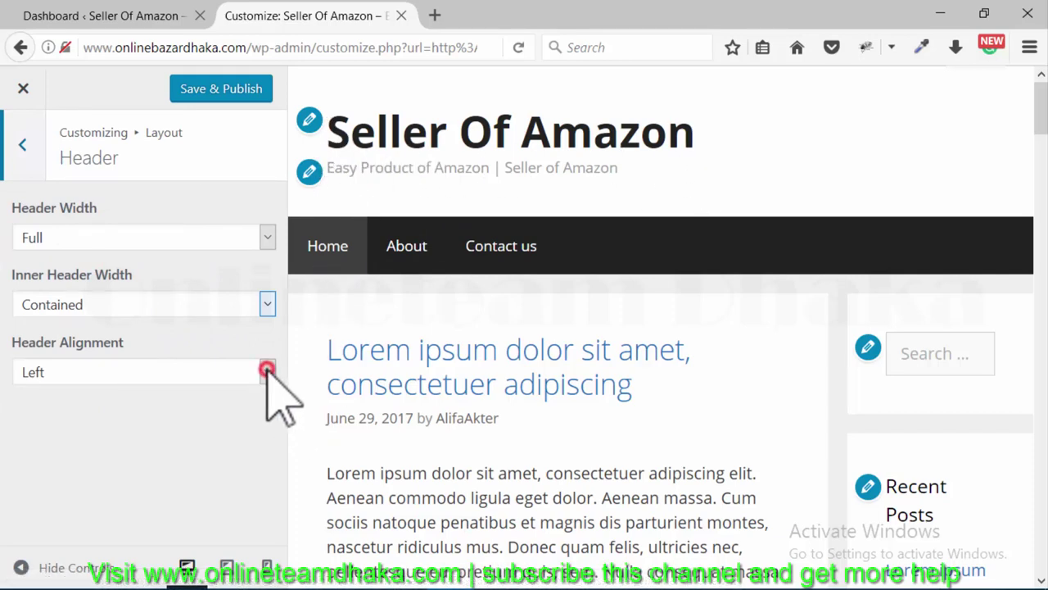
click(143, 413)
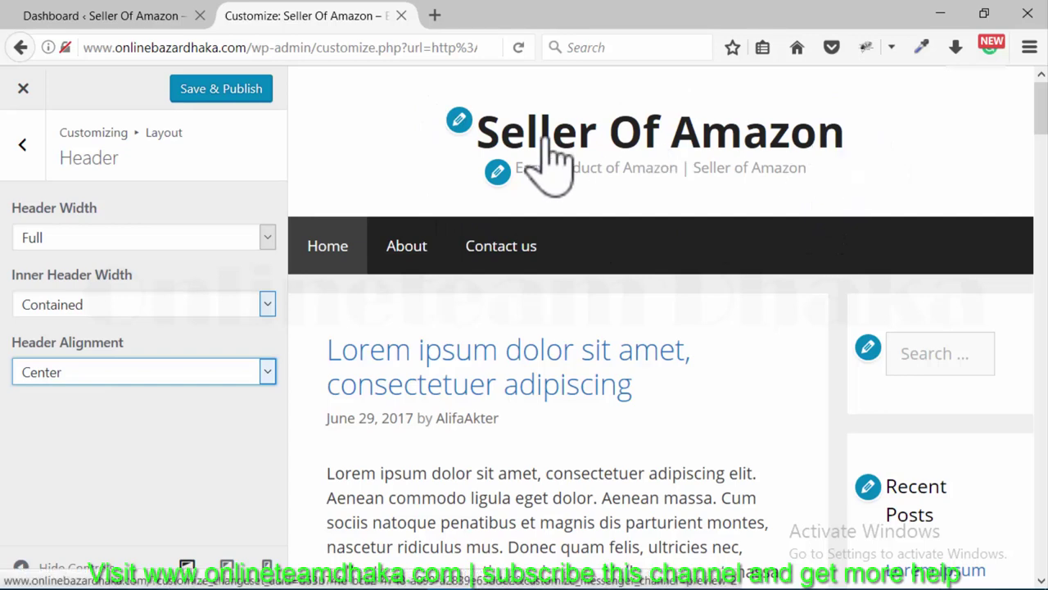
click(217, 88)
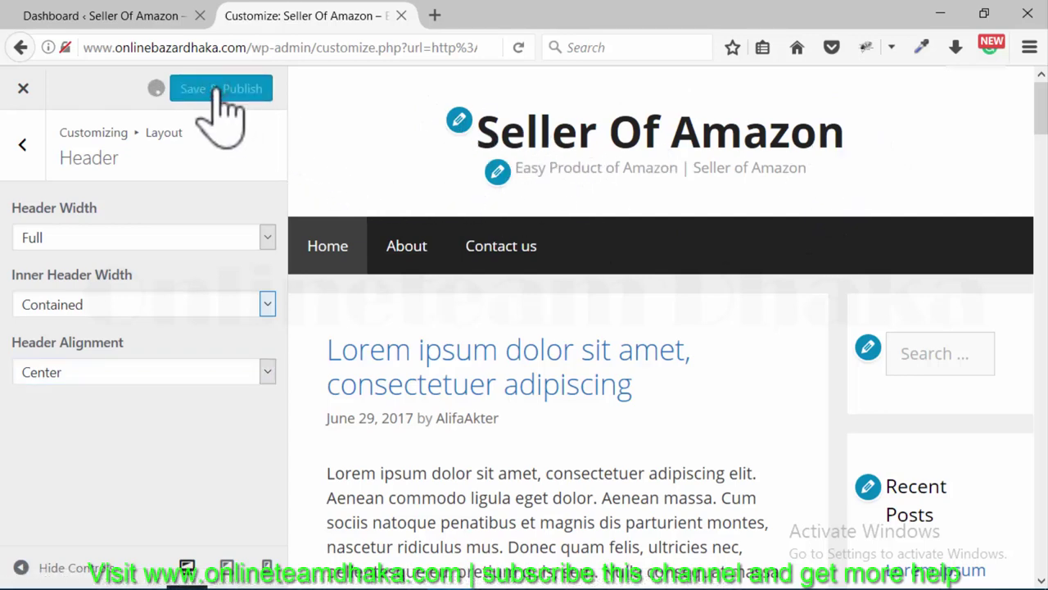
- Open the live site from the dashboard in a new tab to check the published header alignment
click(148, 16)
mouse_move(82, 81)
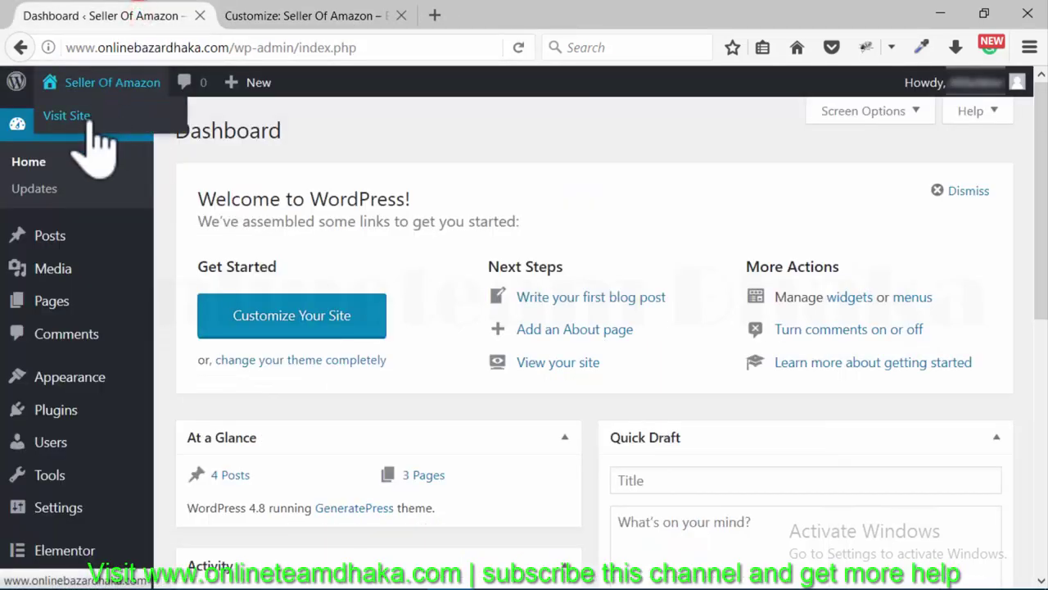
right_click(87, 119)
click(163, 132)
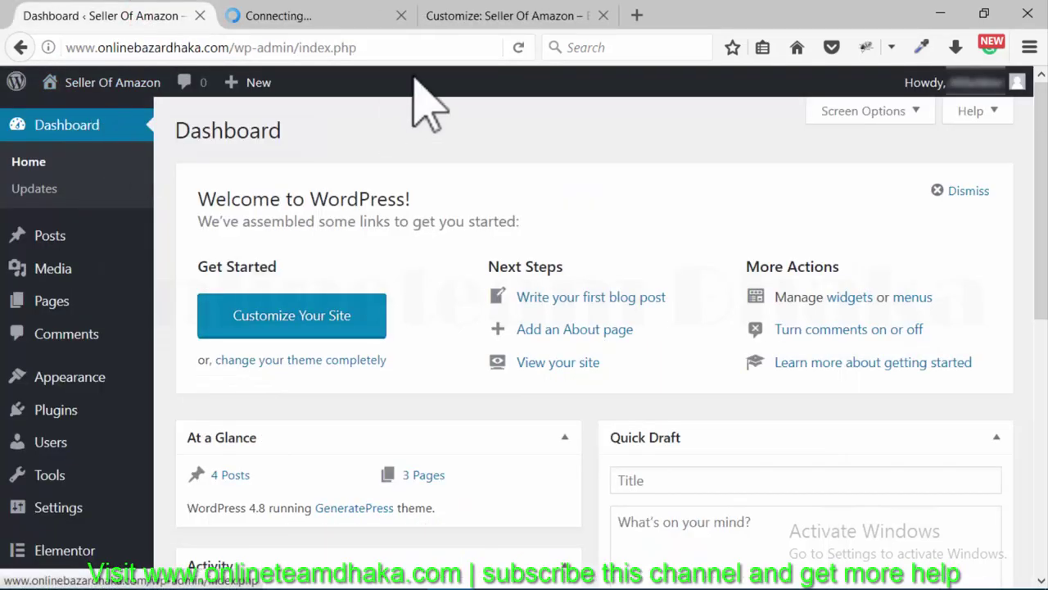
click(328, 15)
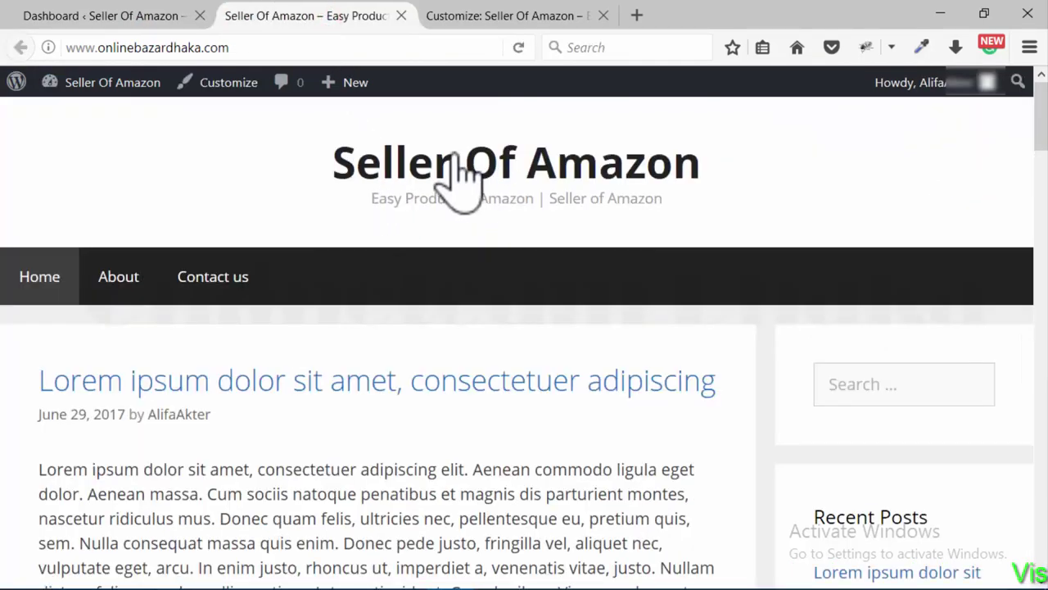
- Return to the customizer, set the Header Alignment to Left and publish the change
click(536, 18)
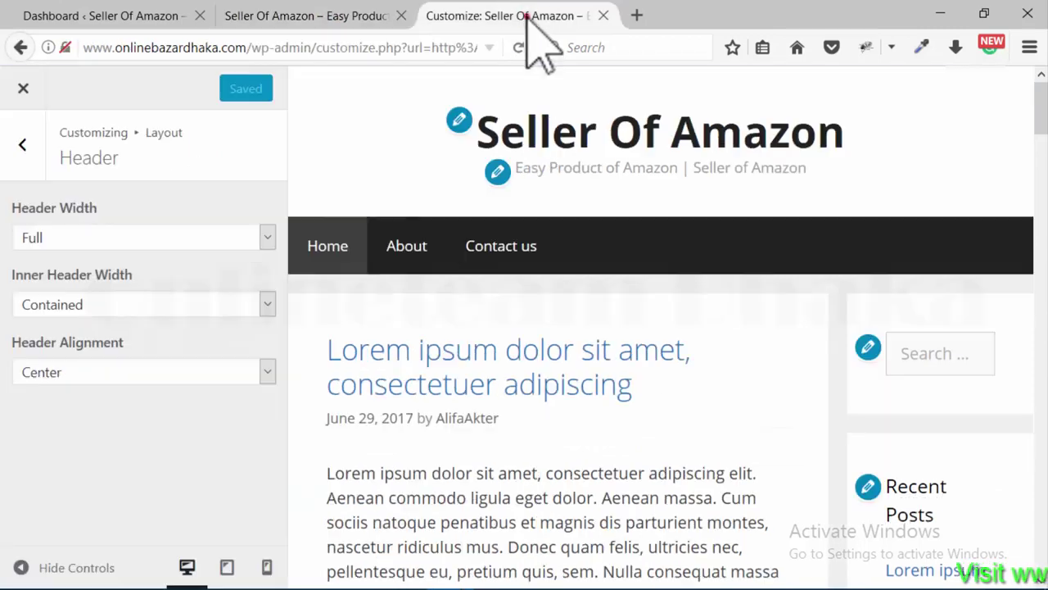
click(204, 372)
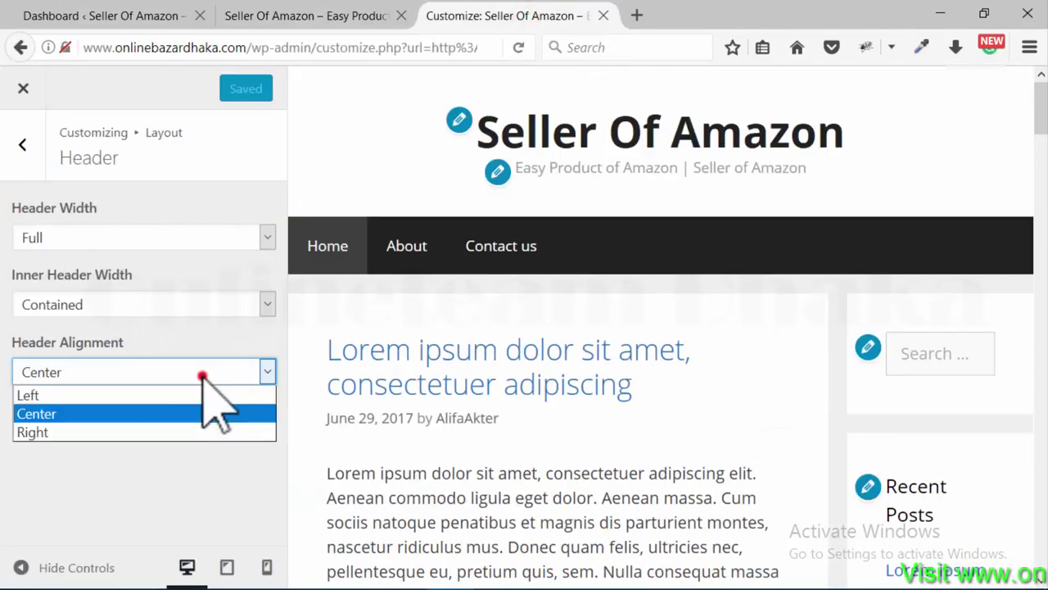
click(137, 397)
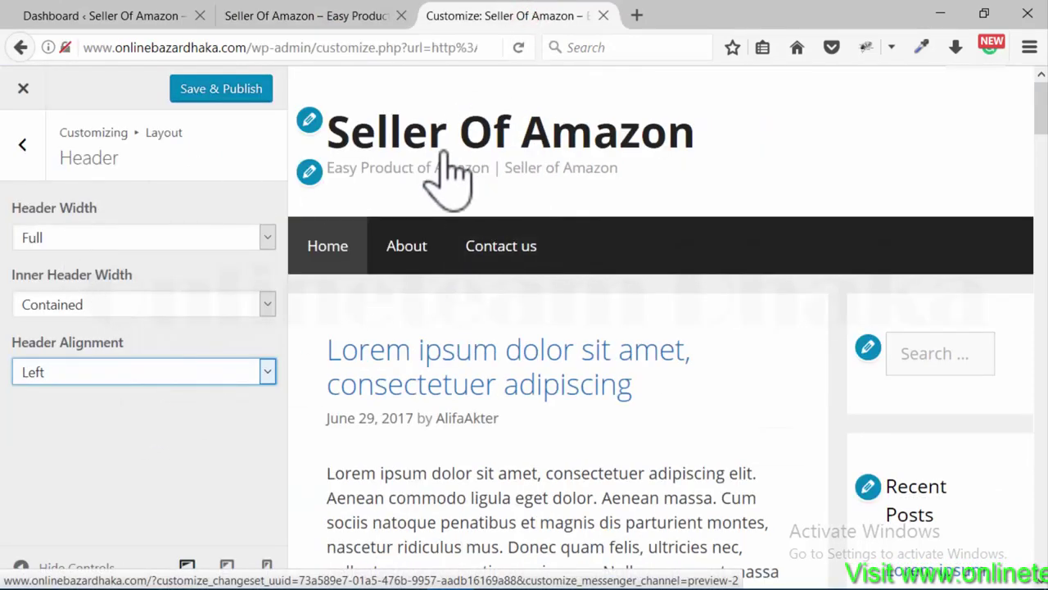
click(224, 90)
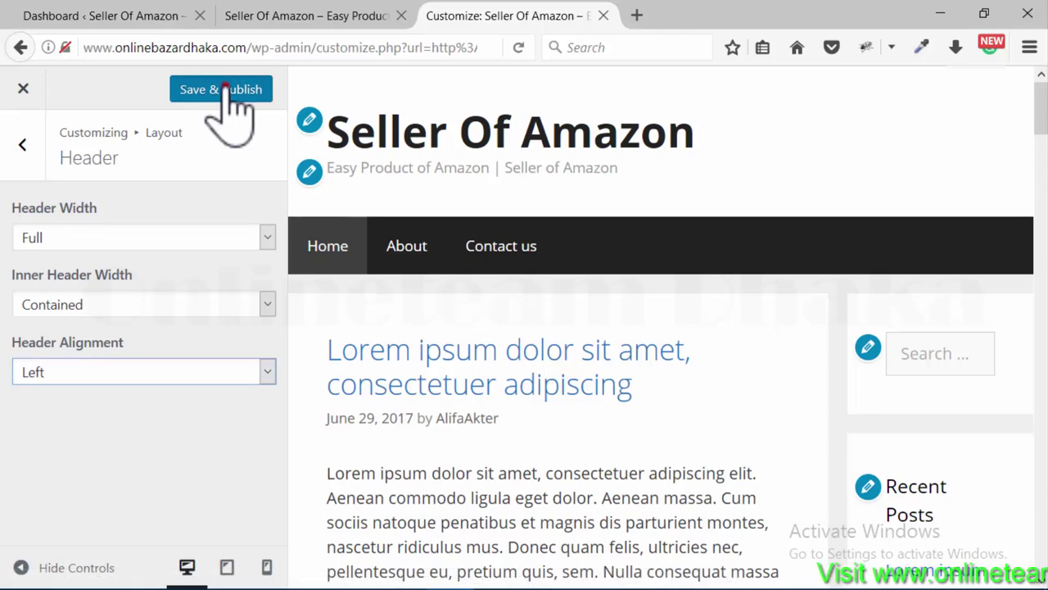
- Reload the live site to check the republished header and return to the dashboard
click(333, 16)
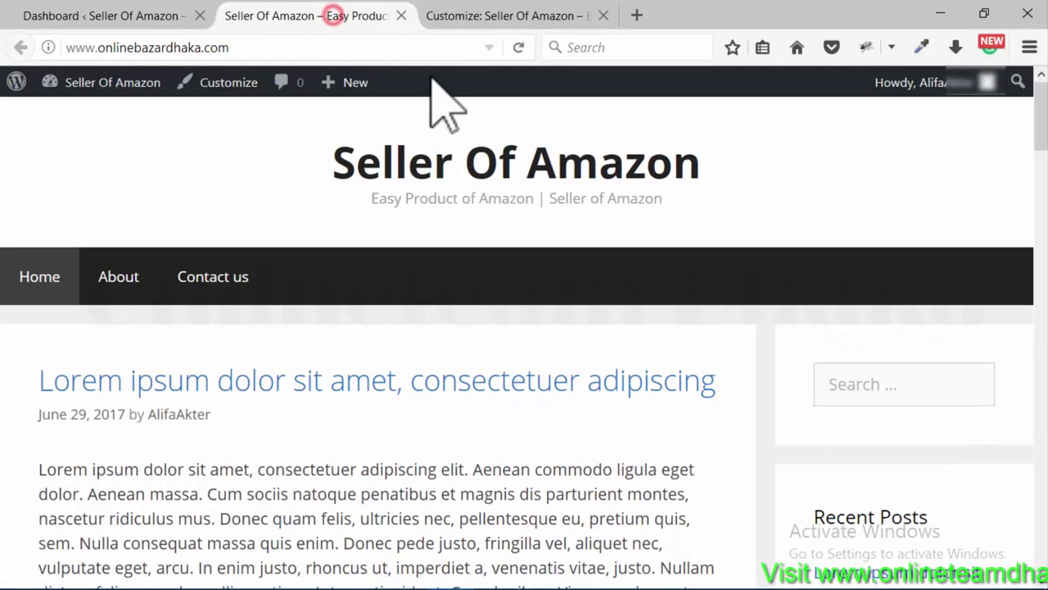
click(518, 47)
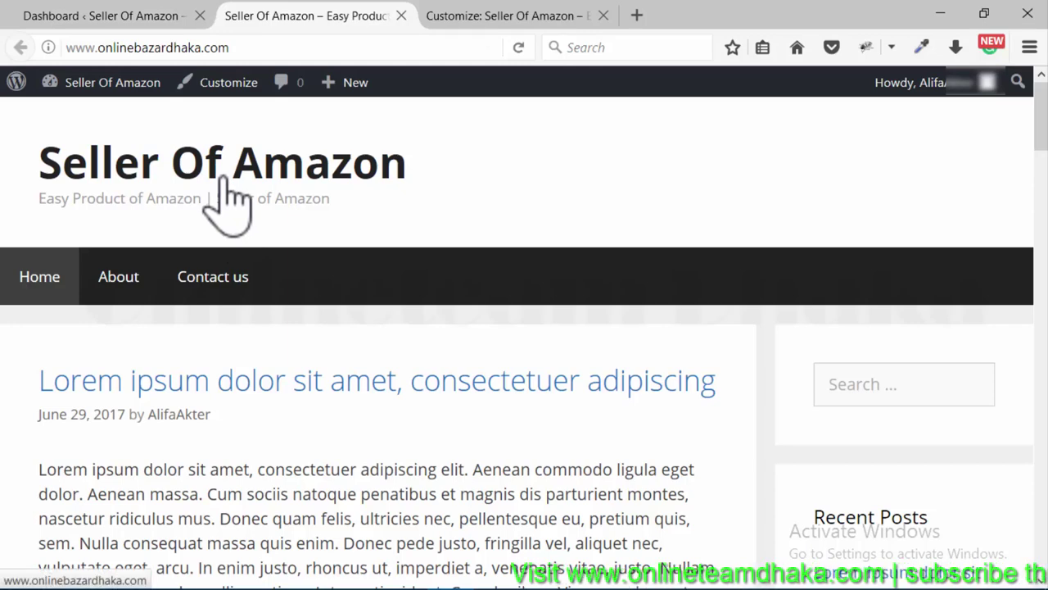
click(152, 17)
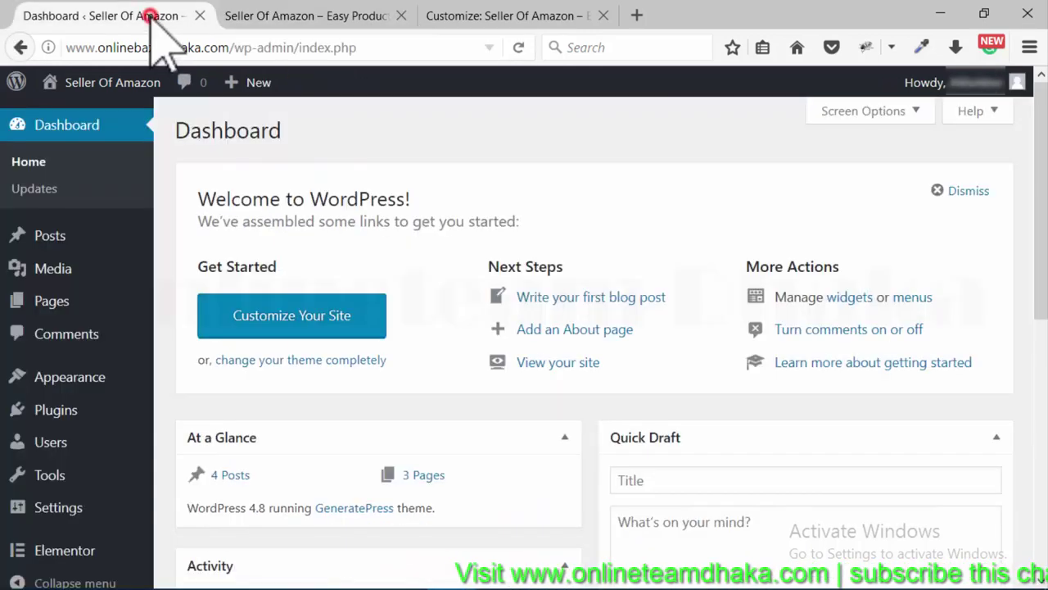
- Exit the customizer and close the extra live site tab
click(485, 15)
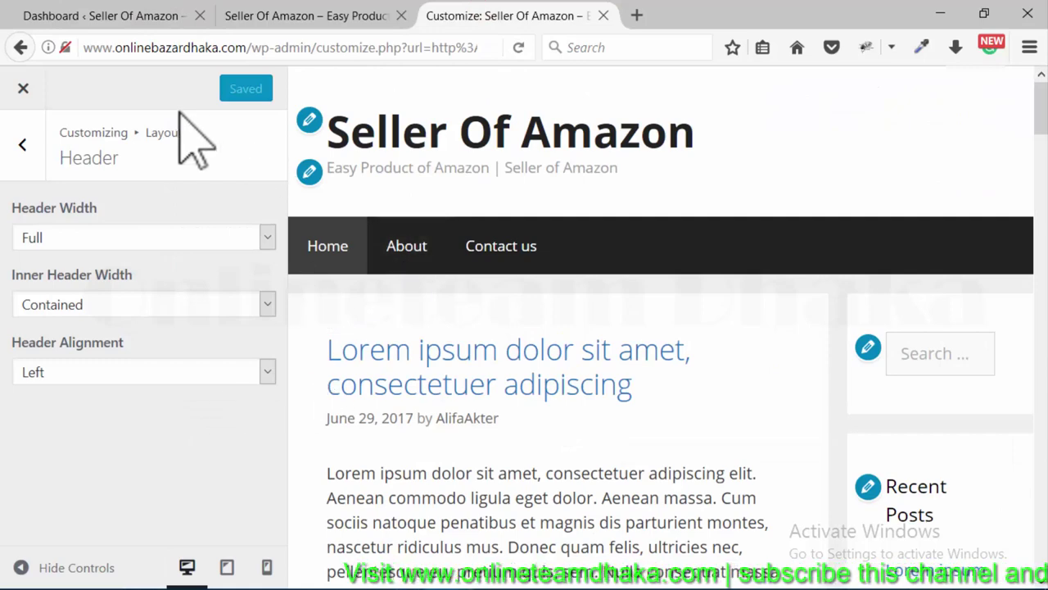
click(23, 89)
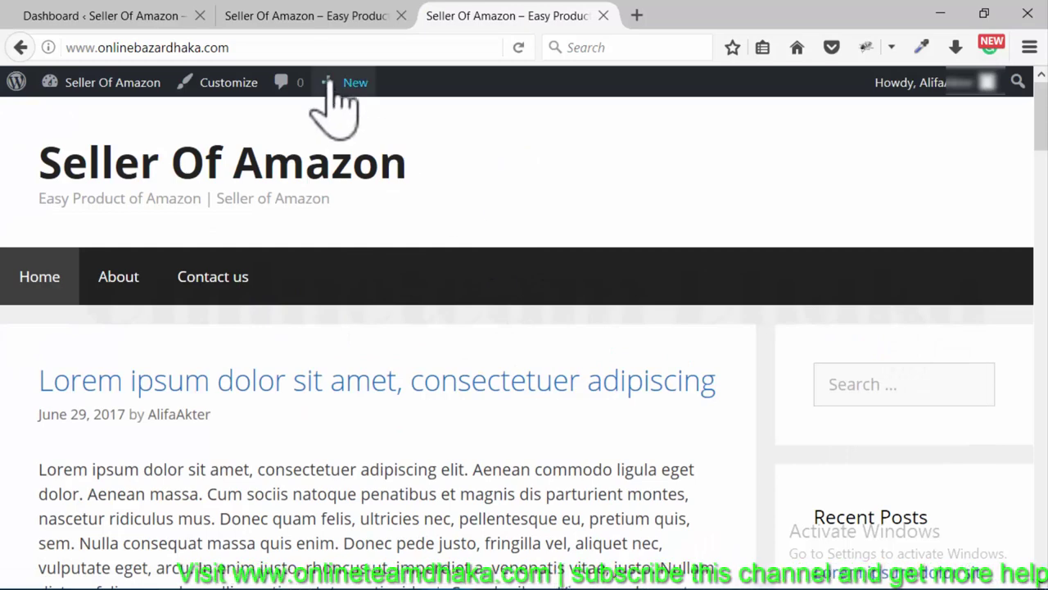
click(297, 15)
key(ctrl+w)
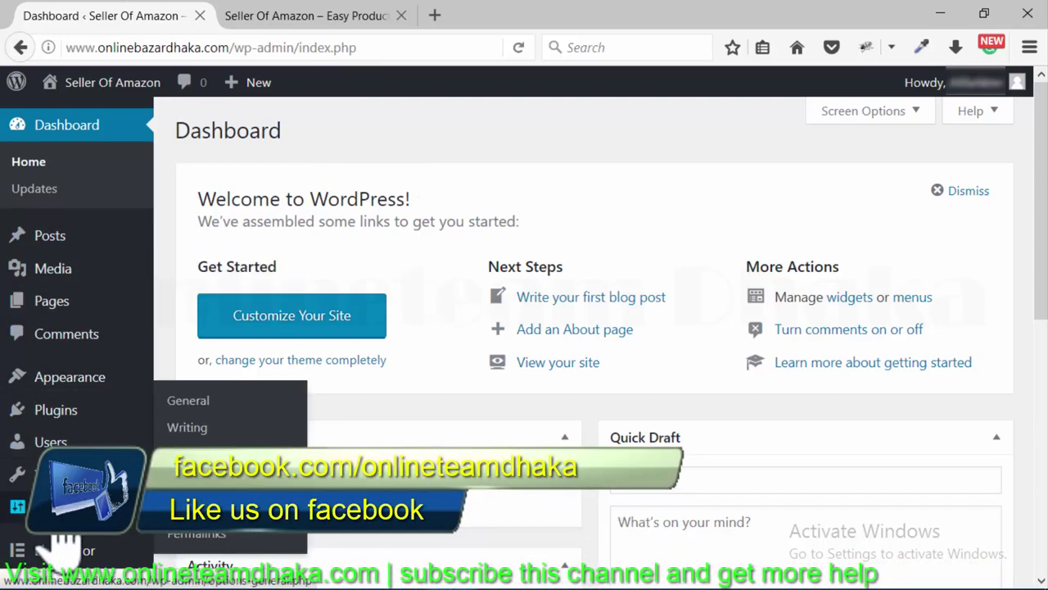
mouse_move(69, 239)
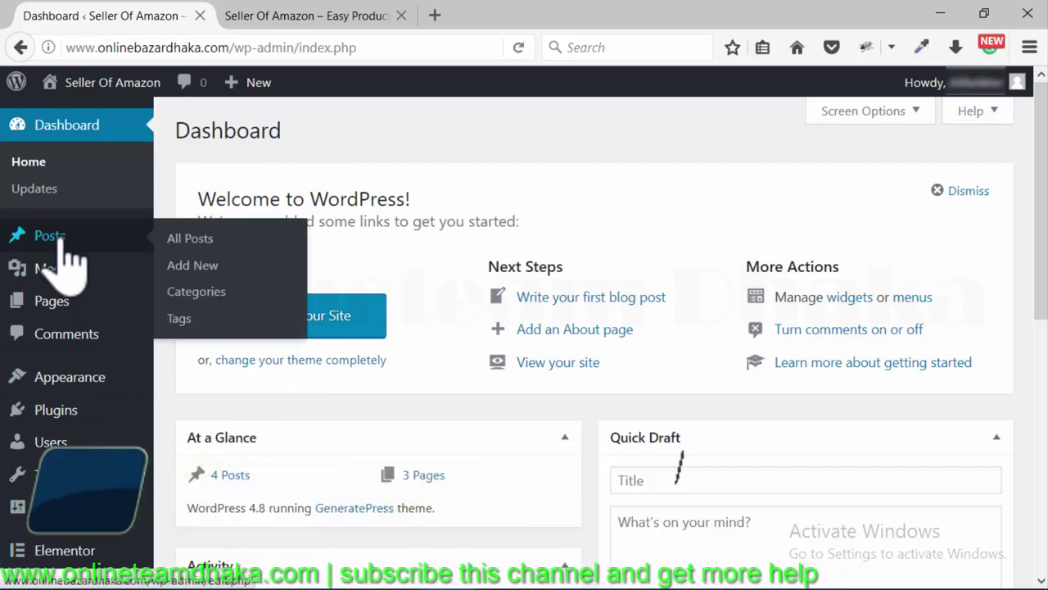
mouse_move(72, 269)
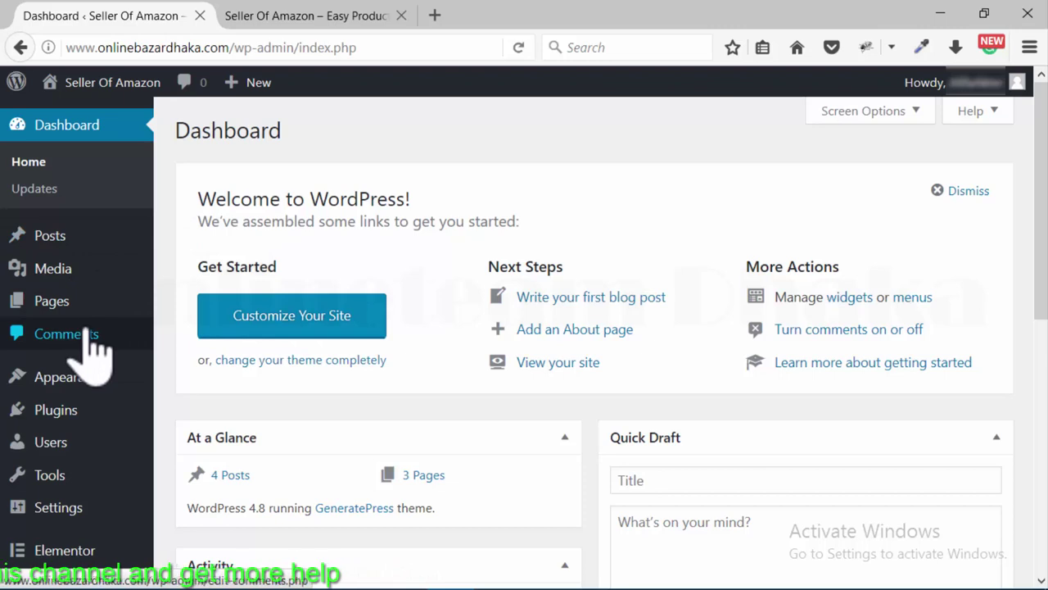
mouse_move(104, 396)
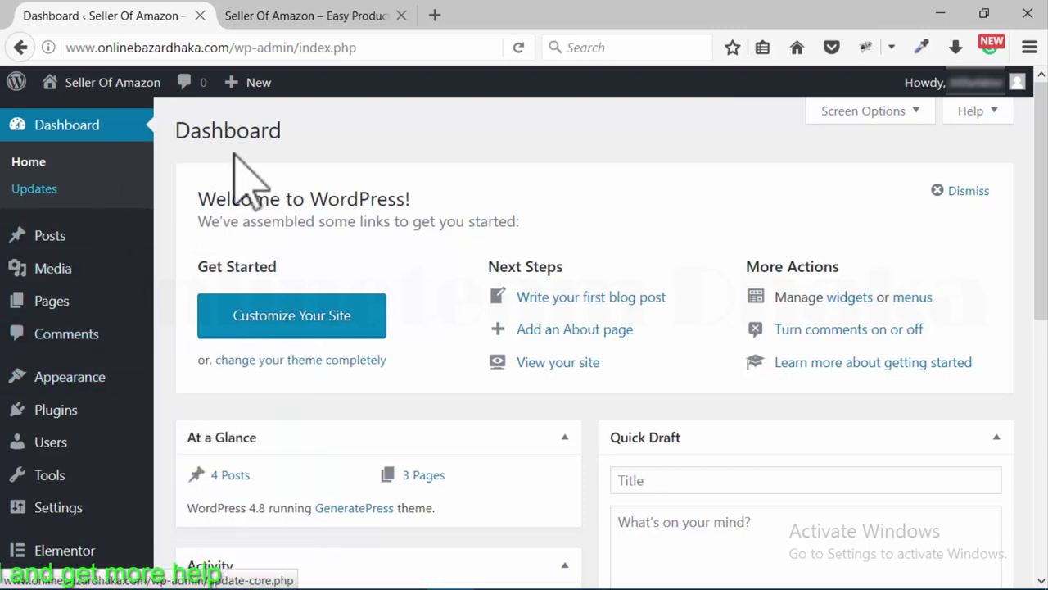
click(320, 133)
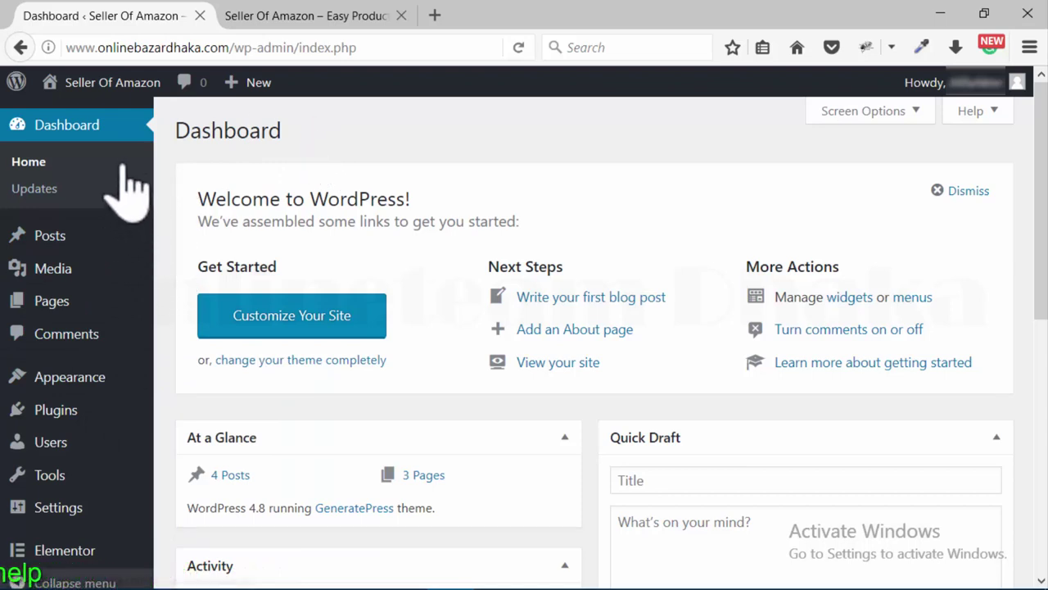
mouse_move(102, 236)
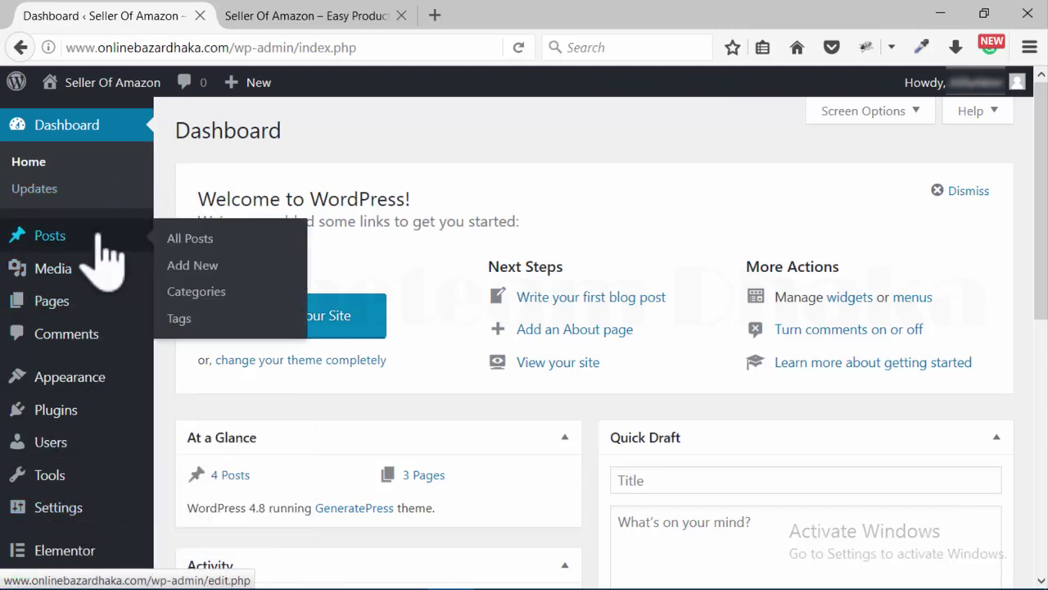